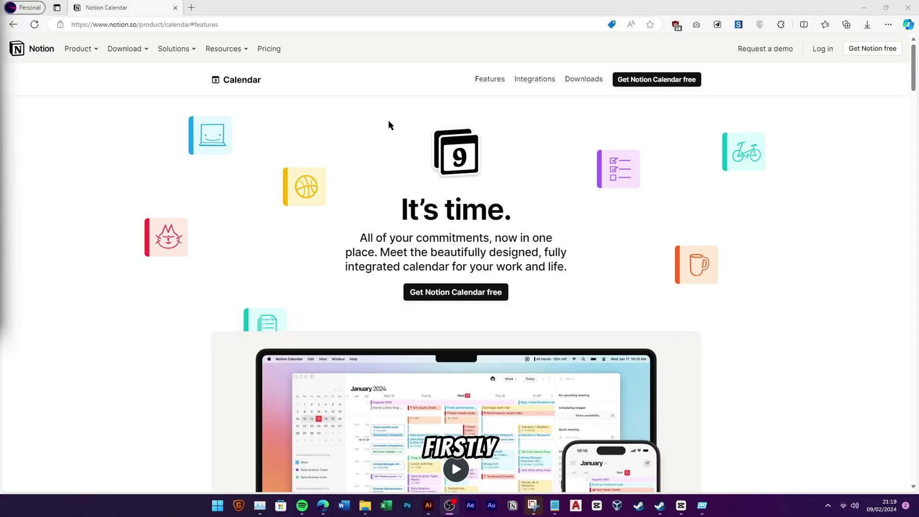
Step: Download the Windows installer 'Notion Calendar Setup 1.117.0 - x64.exe' and open its Notion folder
click(236, 24)
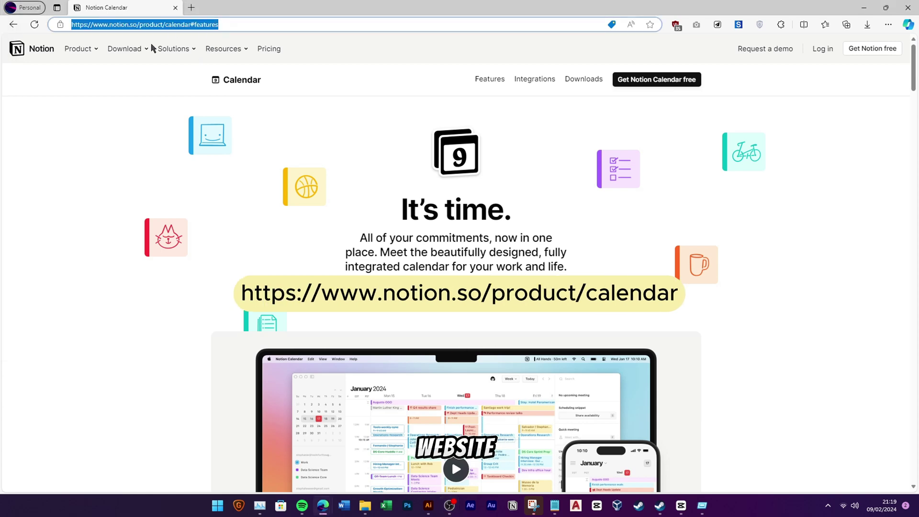
click(575, 80)
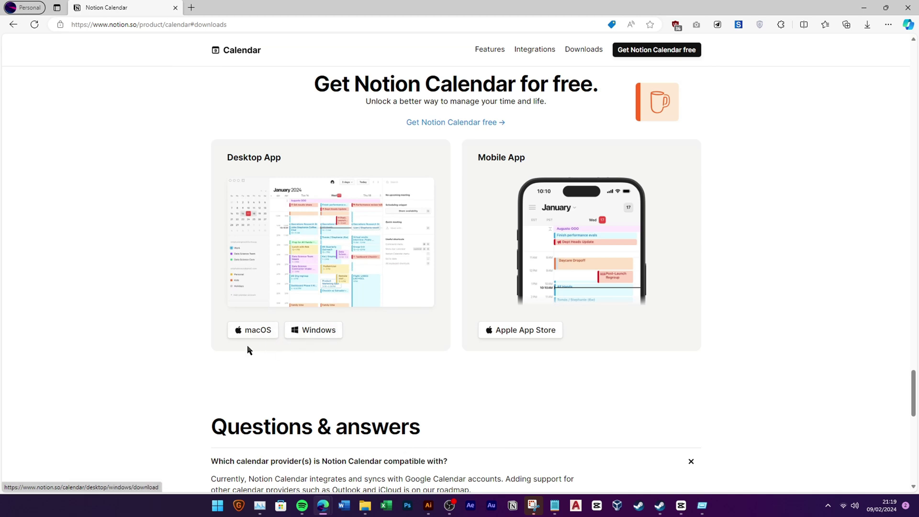
click(328, 339)
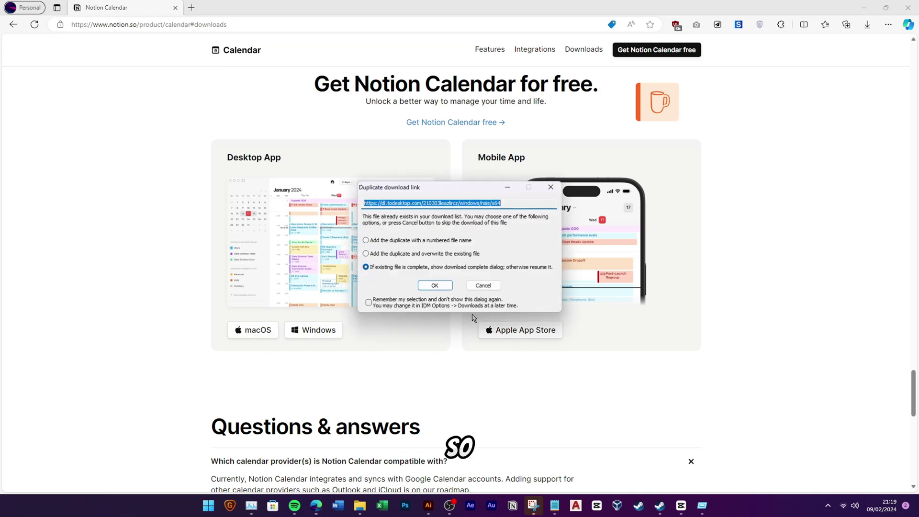
click(483, 286)
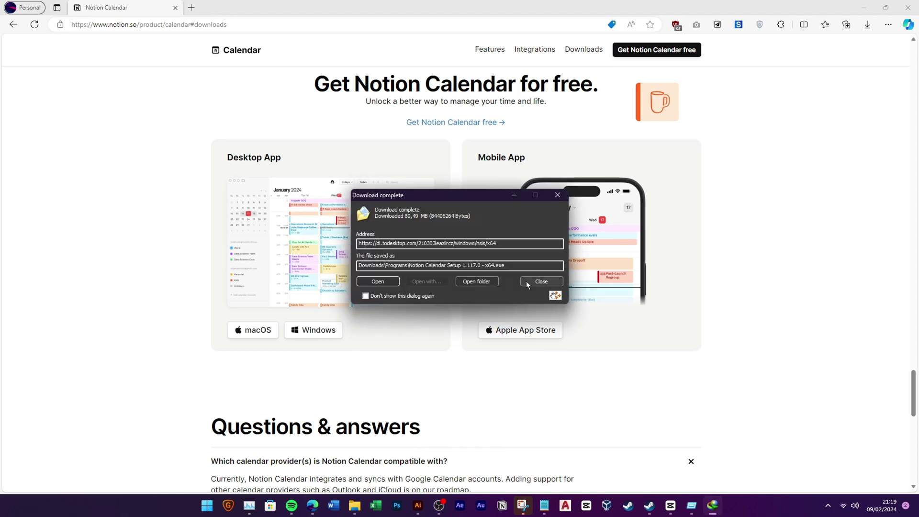
click(486, 283)
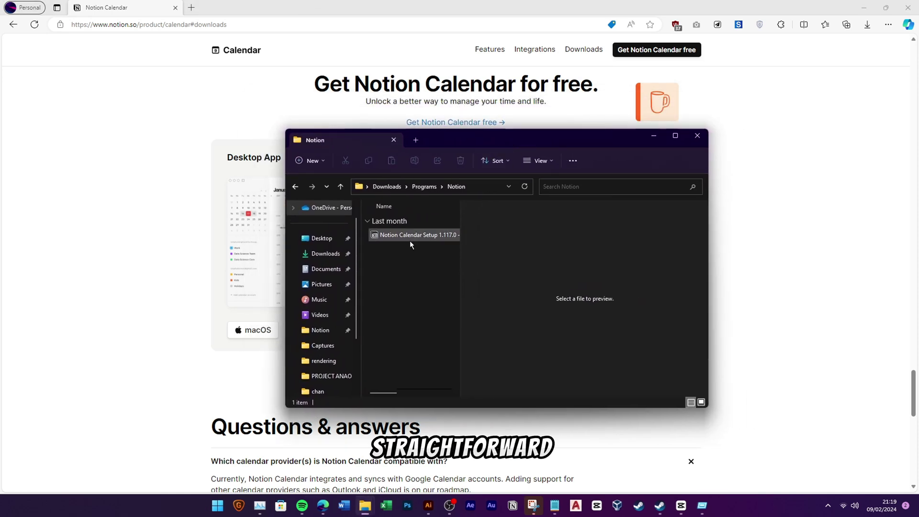
Step: Run the Notion Calendar setup file and launch the installed app from the desktop
click(415, 236)
double_click(414, 235)
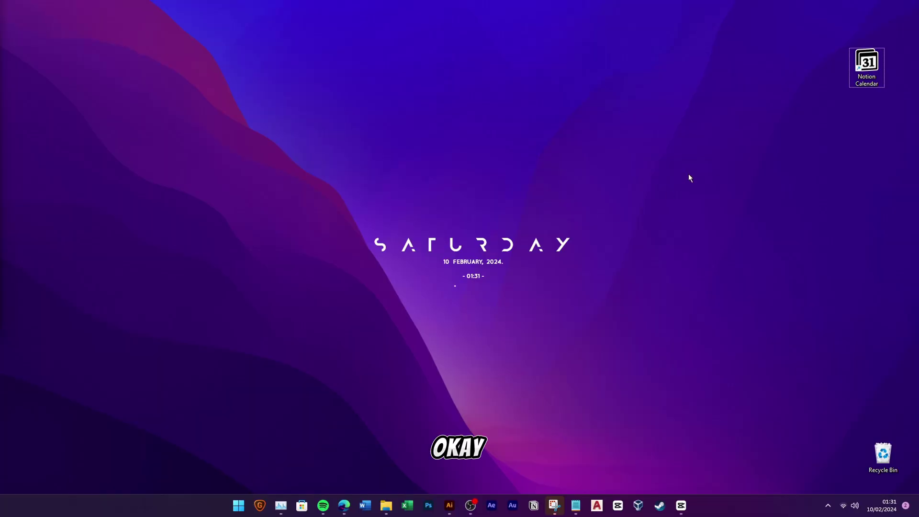
double_click(866, 63)
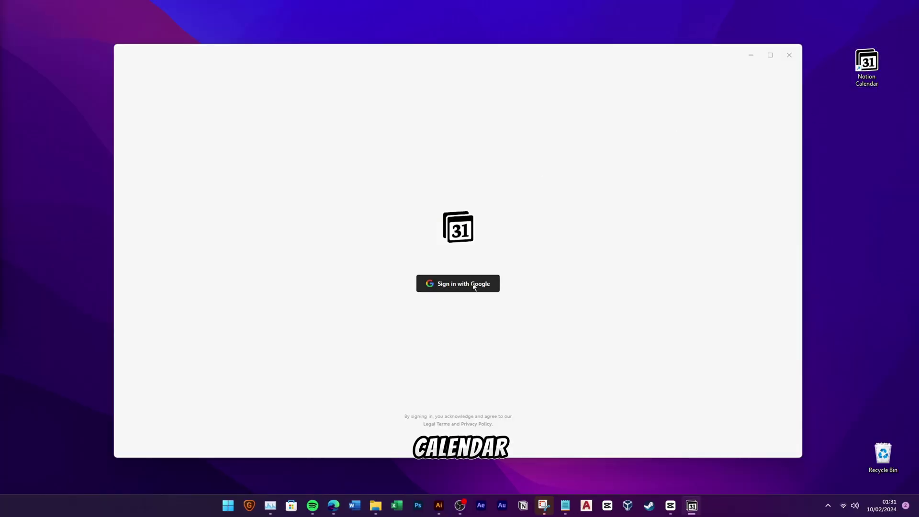
Step: Sign in to Notion Calendar with a Google account, granting the requested access
click(475, 287)
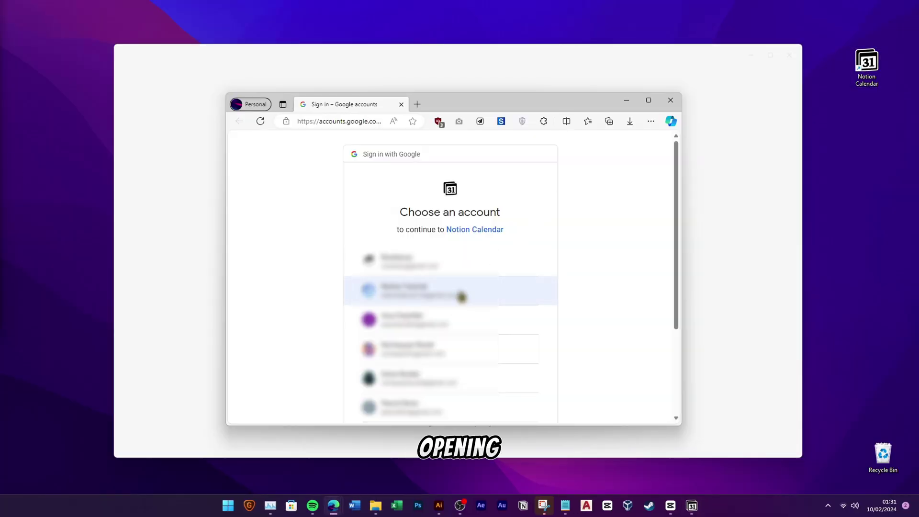
click(507, 290)
click(489, 347)
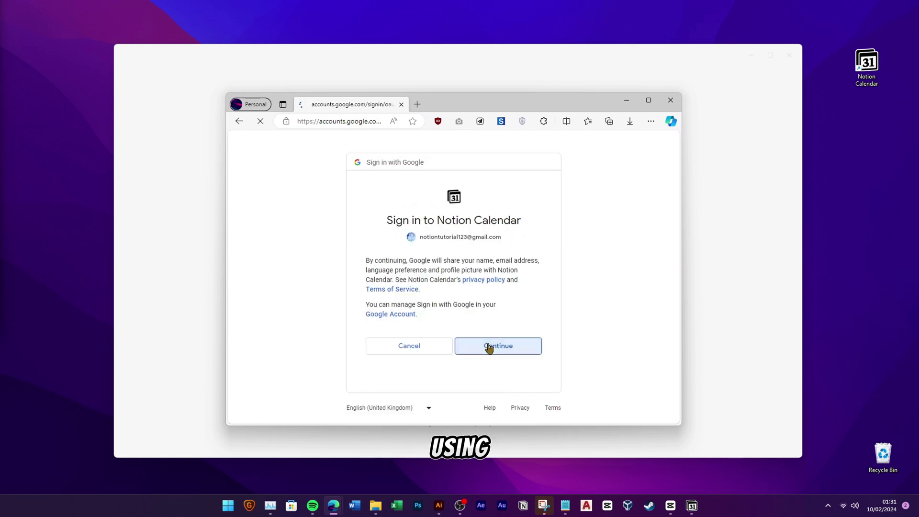
scroll(488, 348, down, 2)
click(488, 357)
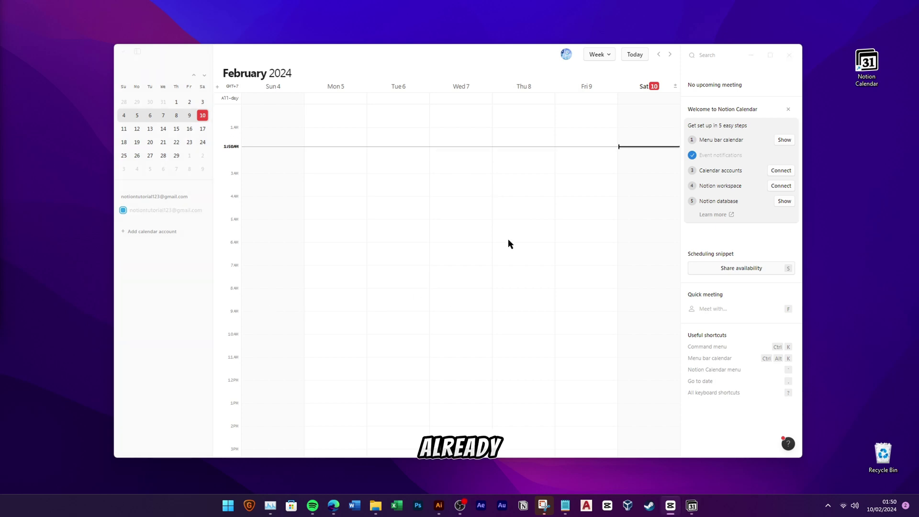
Step: Connect a Google Calendar account in Settings, granting calendar access through Google
click(775, 172)
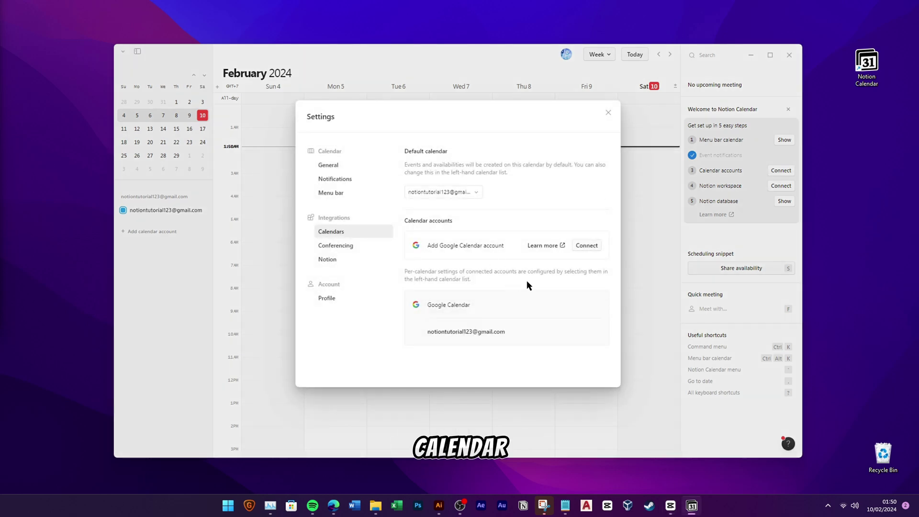
click(588, 246)
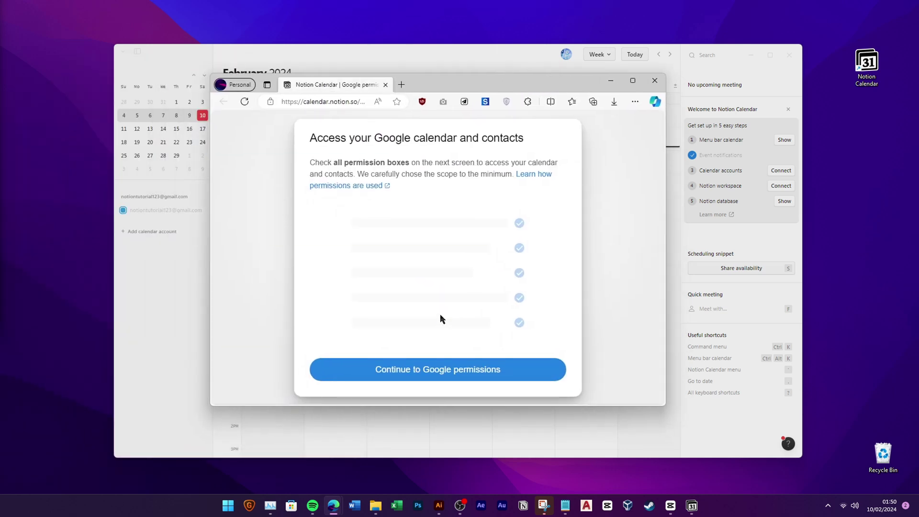
click(431, 380)
click(478, 325)
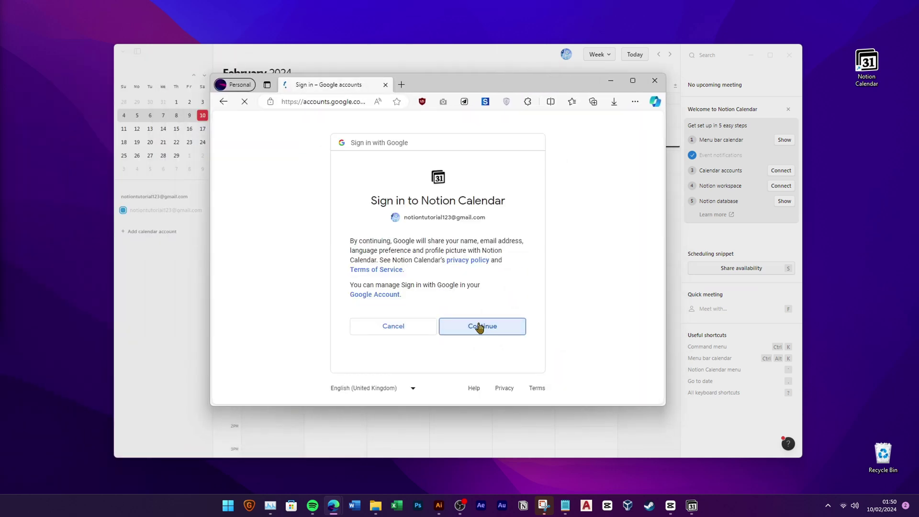
scroll(479, 327, down, 3)
click(484, 338)
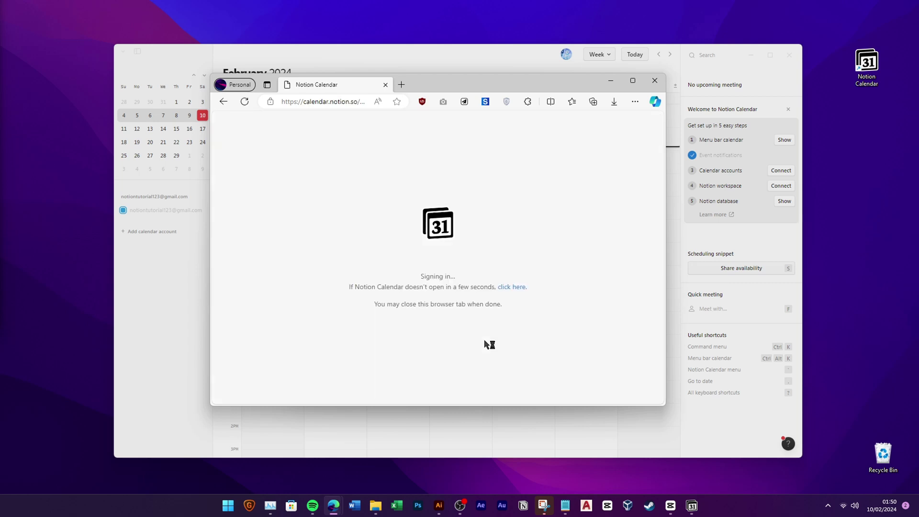
key(Escape)
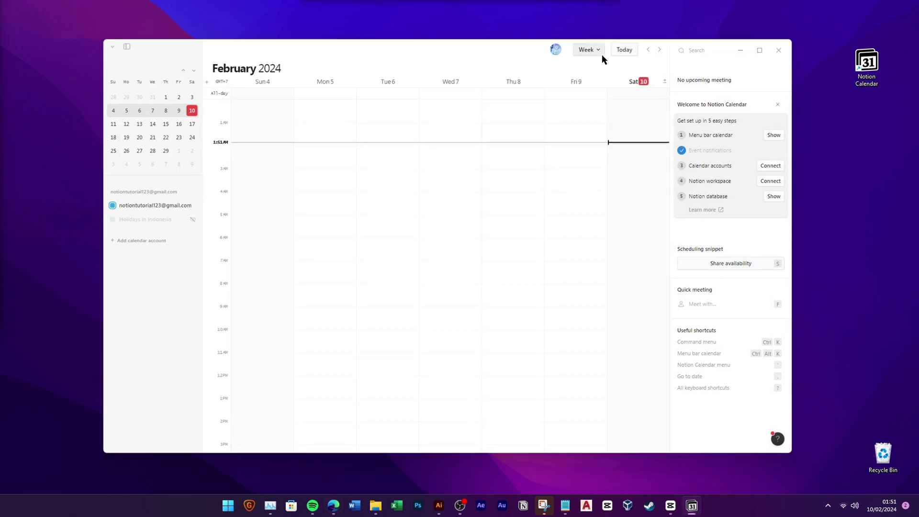
Step: Switch the calendar to Month view for February 2024
click(600, 53)
click(596, 95)
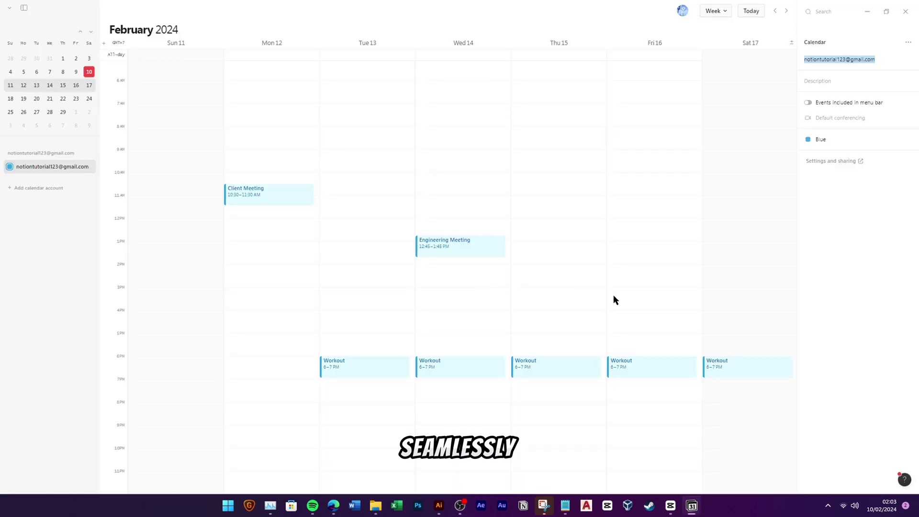
click(714, 11)
click(720, 56)
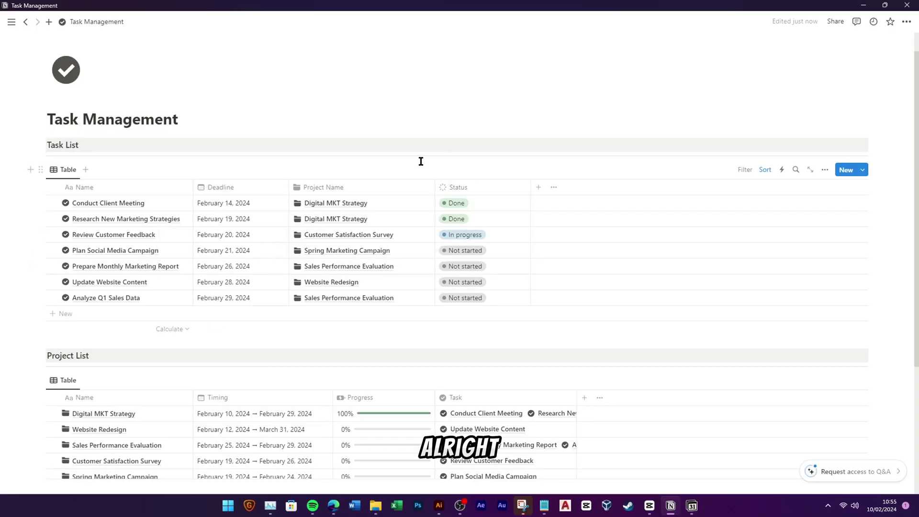
Step: Scroll through the Task List and Project List tables on the Task Management page
scroll(381, 289, down, 3)
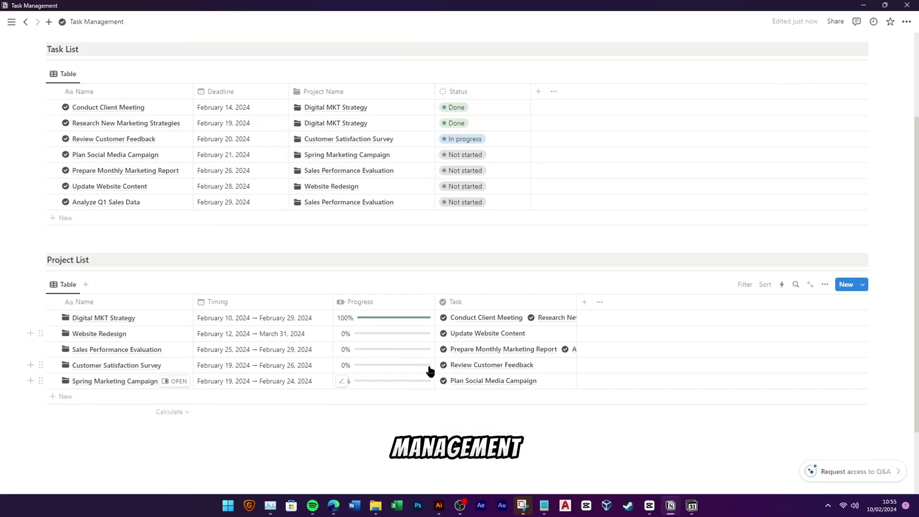
scroll(427, 371, up, 3)
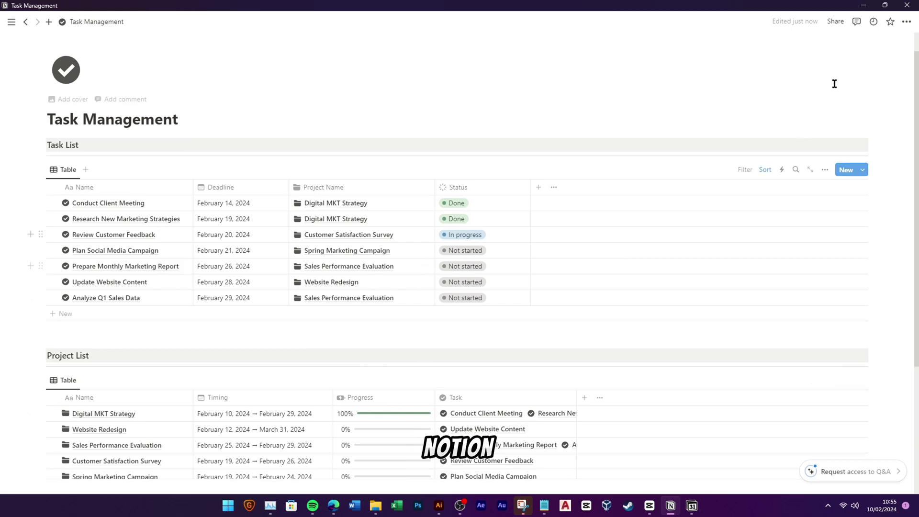
Step: Connect the 'Notion Tutorial's Notion' workspace by allowing access in the browser, then close Settings
click(692, 506)
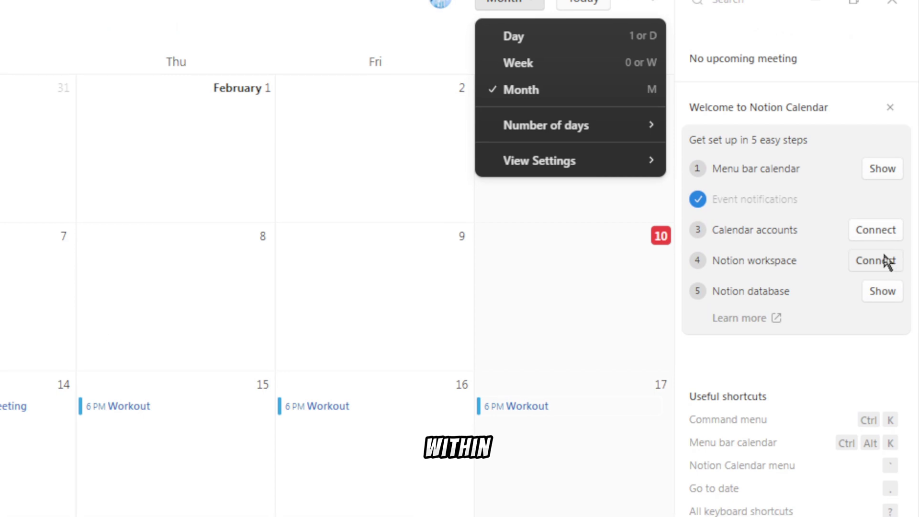
click(879, 257)
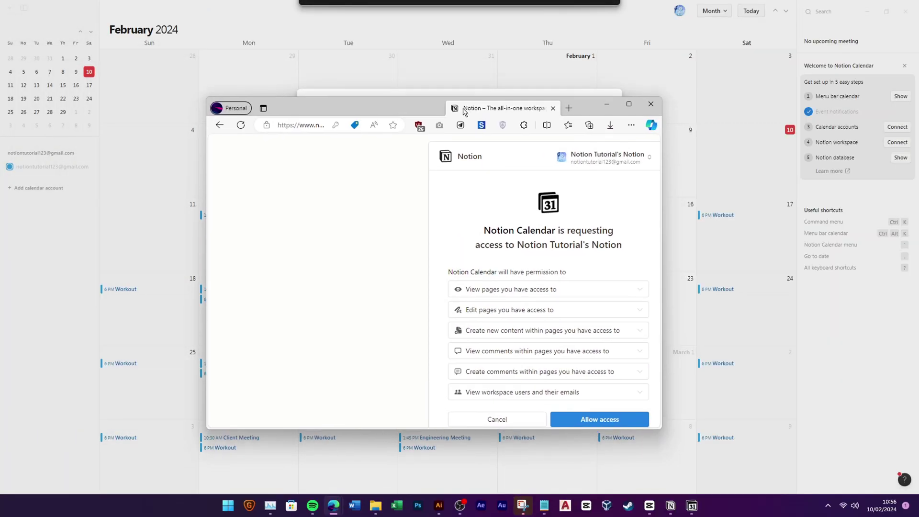
scroll(414, 248, down, 2)
scroll(414, 247, down, 1)
click(498, 320)
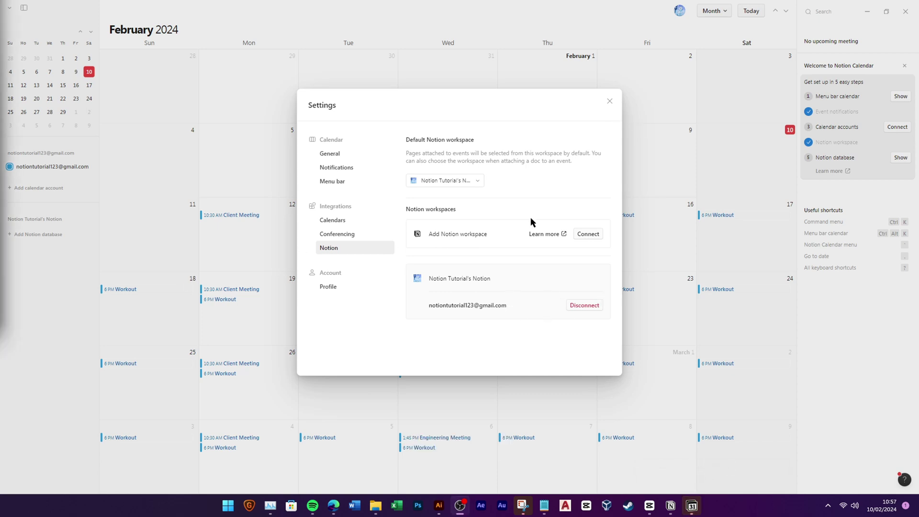
click(610, 104)
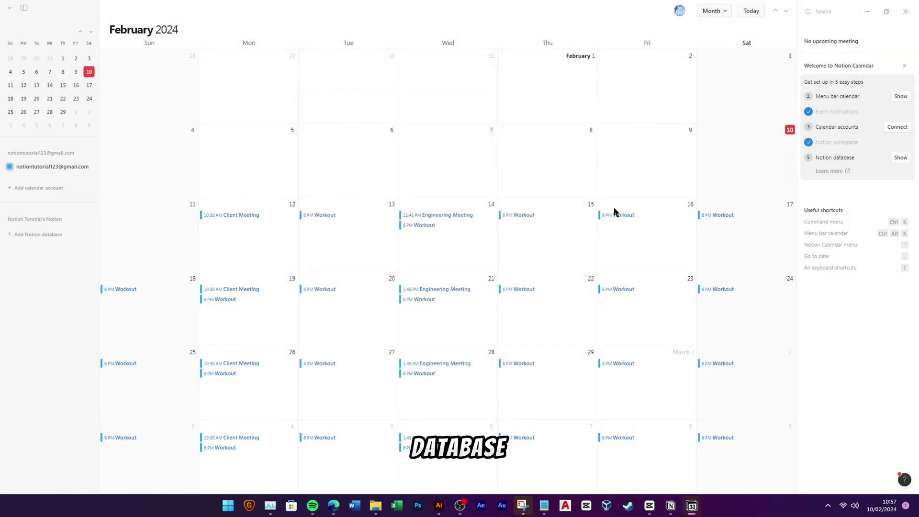
Step: Check the empty Notion database picker, then return to the Task Management page in Notion
click(900, 158)
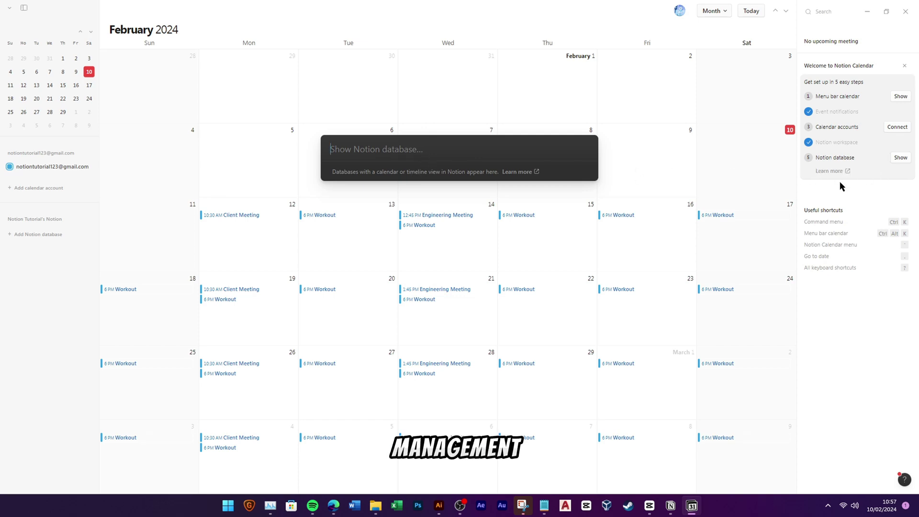
click(667, 174)
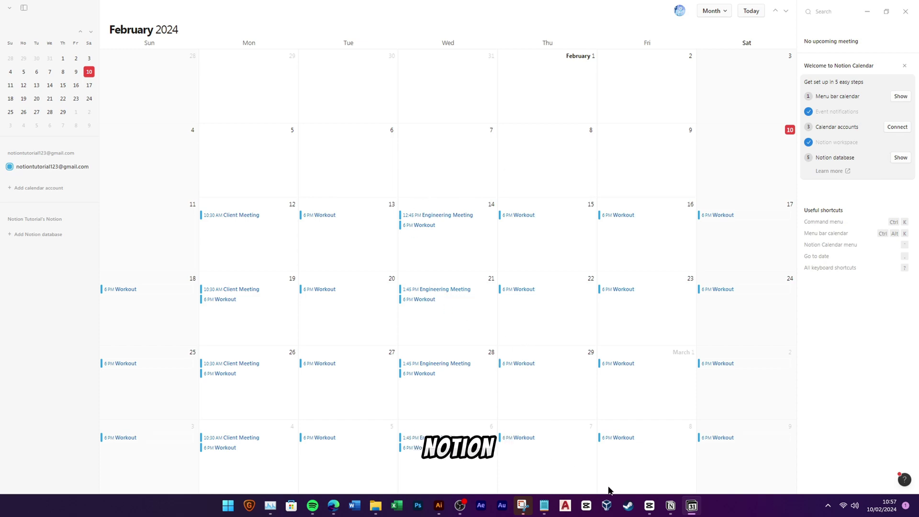
click(670, 506)
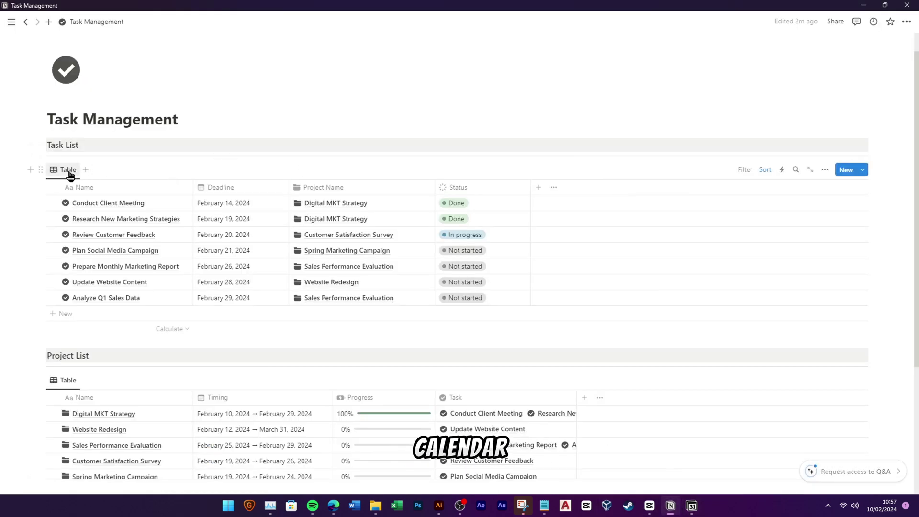
Step: Duplicate the Task List view as a 'Calendar' view with calendar layout and side-peek pages
click(69, 172)
click(129, 255)
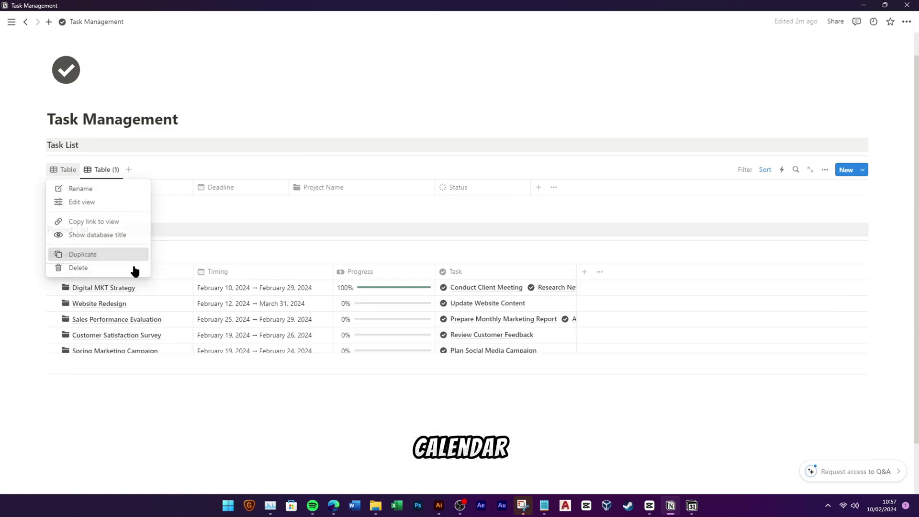
triple_click(761, 209)
text(Calenda)
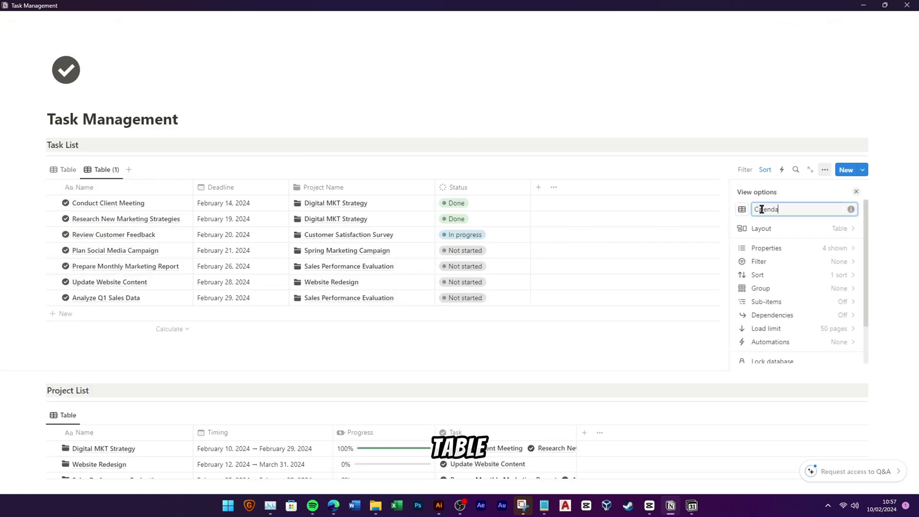
text(r)
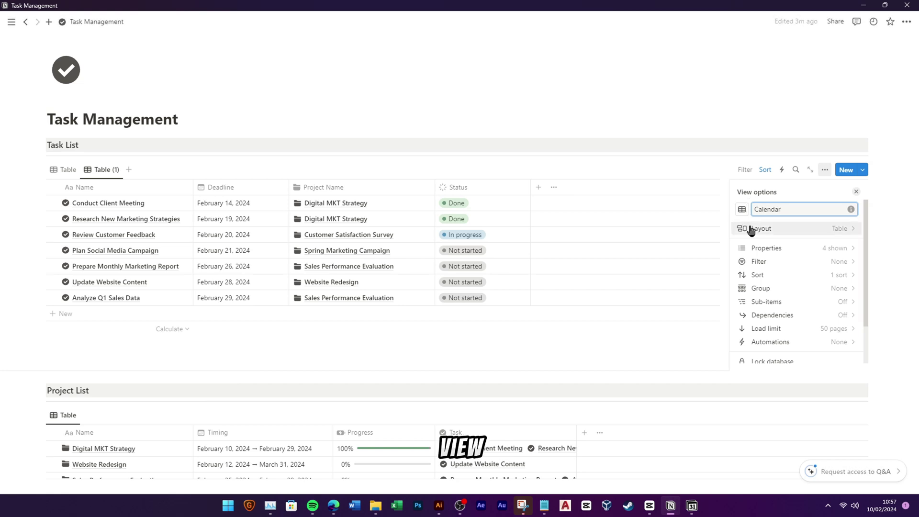
click(751, 229)
click(757, 258)
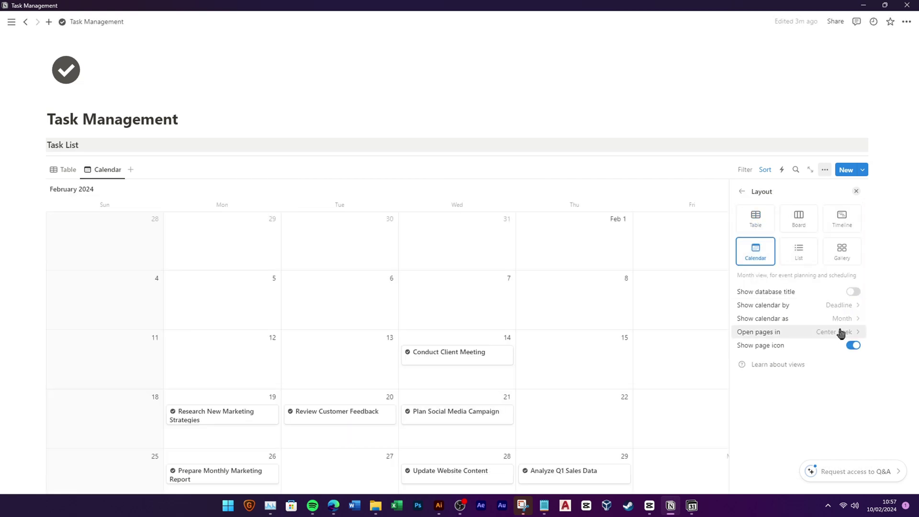
click(841, 333)
click(763, 353)
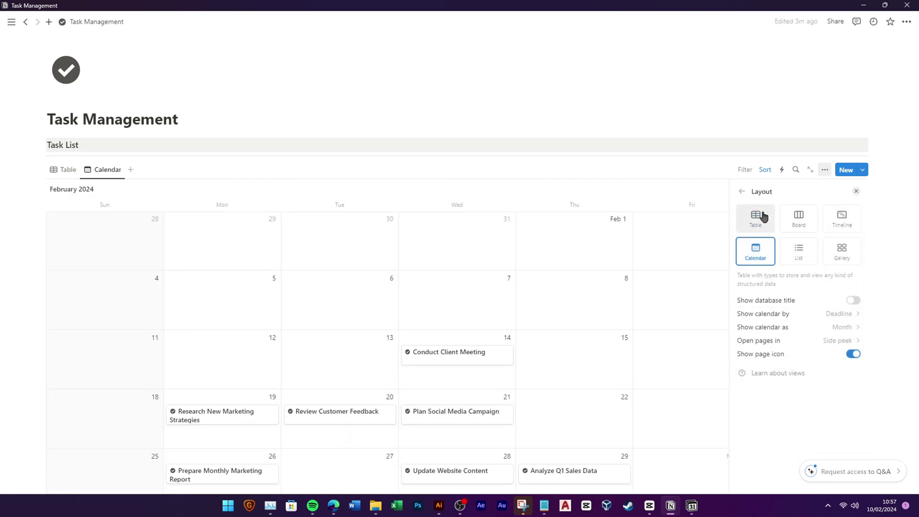
Step: Show Status and Project Name on the calendar cards, with Project Name above Status
click(743, 191)
click(833, 248)
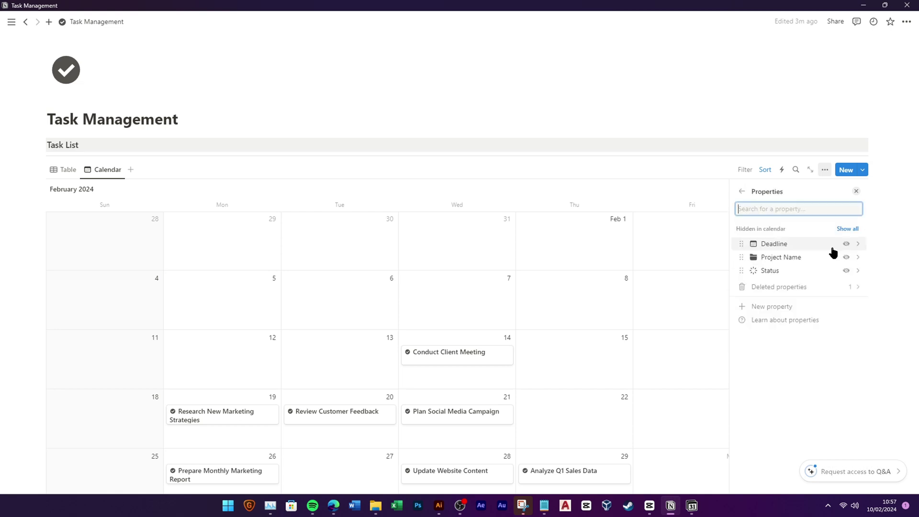
click(847, 271)
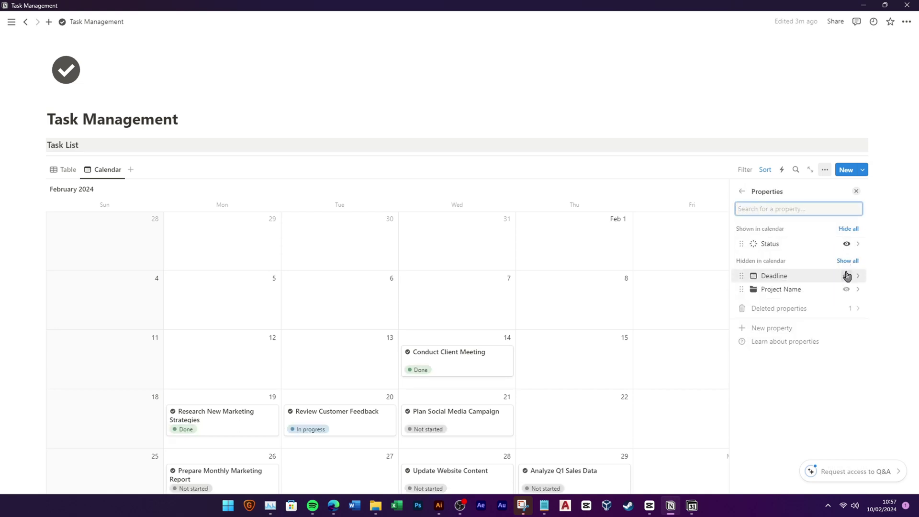
click(846, 289)
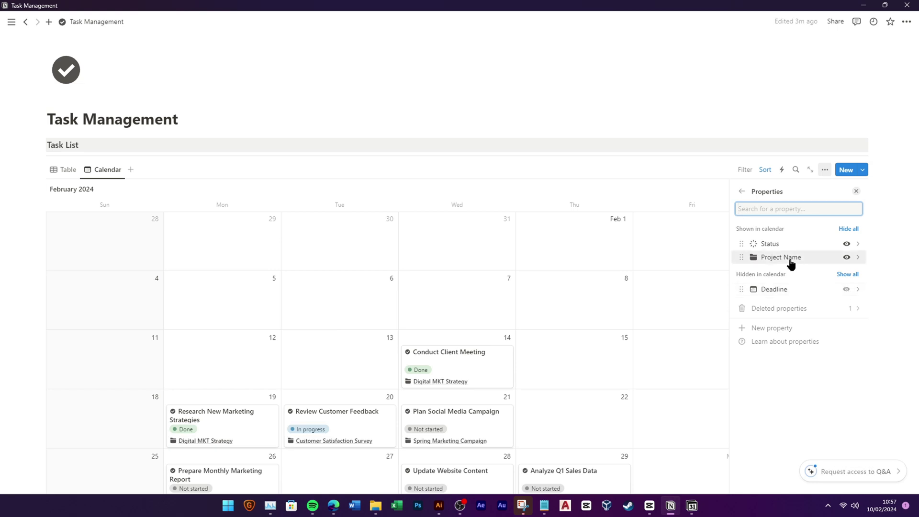
drag(791, 261, 792, 245)
click(550, 125)
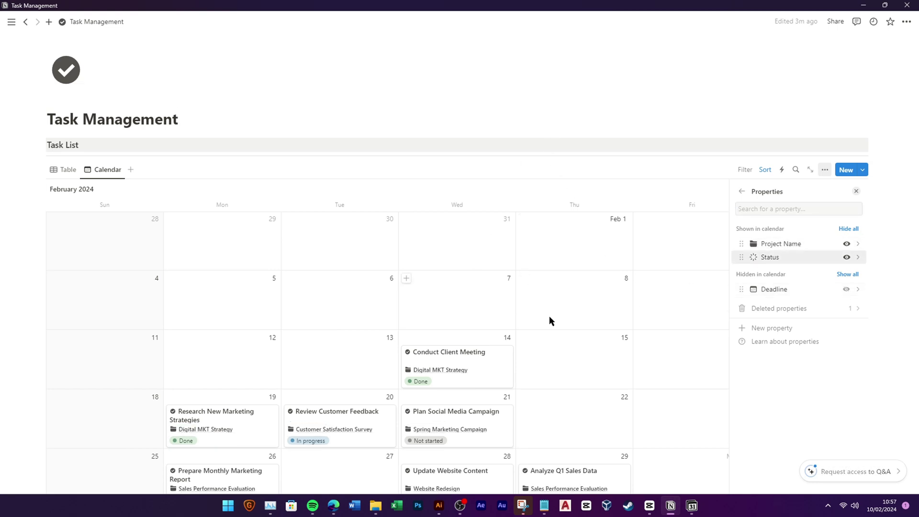
click(564, 311)
scroll(583, 324, down, 4)
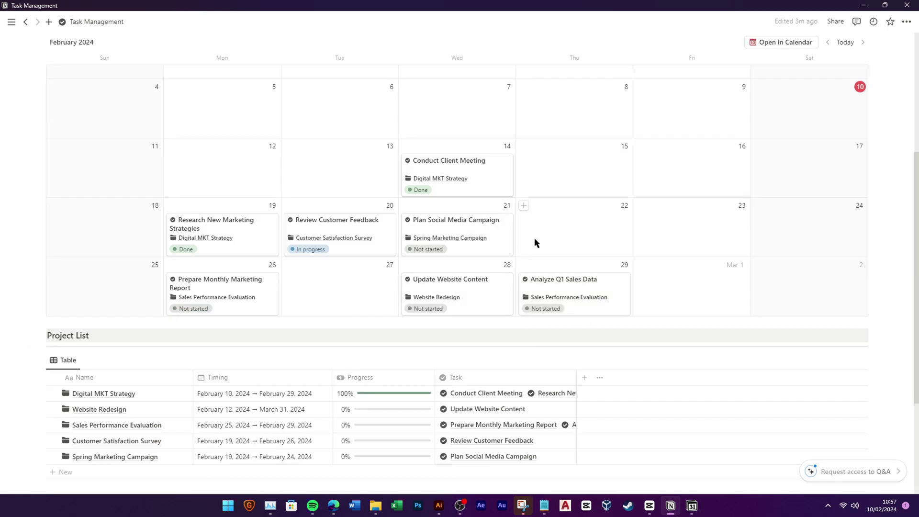
scroll(431, 225, up, 2)
Step: Duplicate the Project List table as a 'Timeline' view with timeline layout showing Progress
click(67, 74)
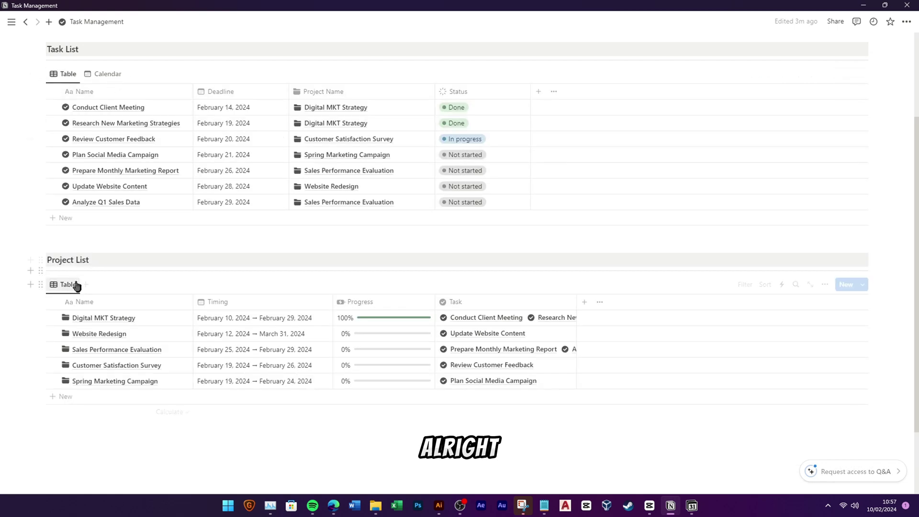
click(67, 286)
click(123, 370)
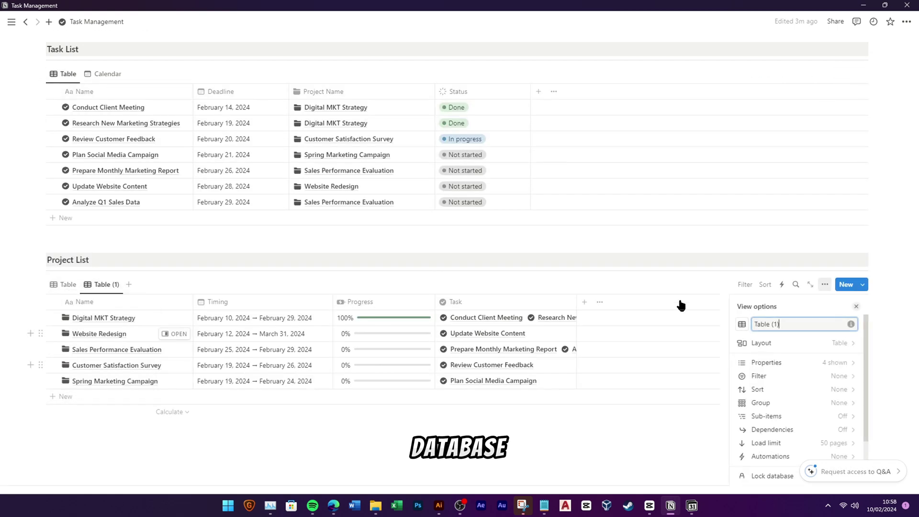
key(ctrl+a)
text(Timeline)
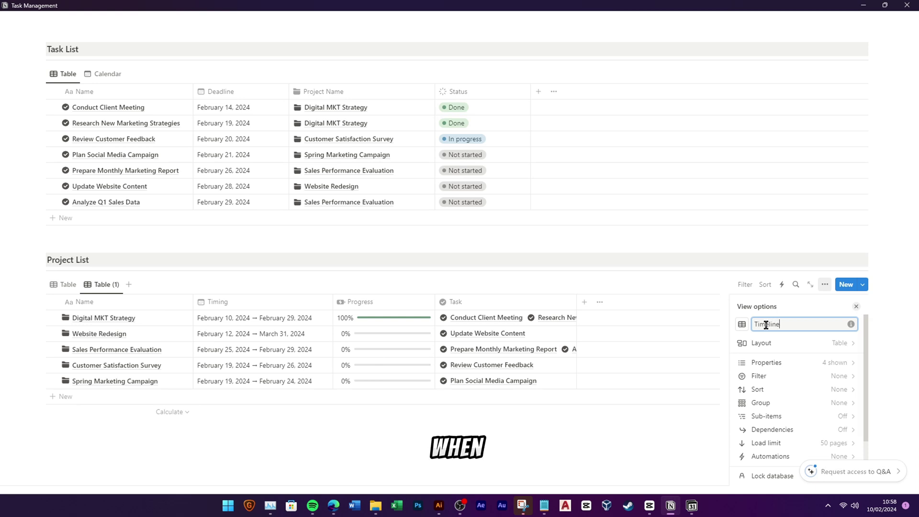
click(804, 347)
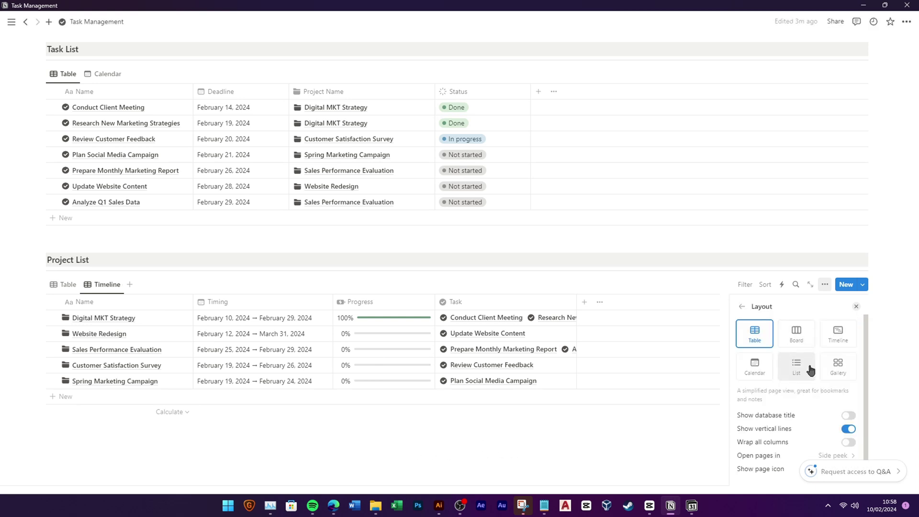
click(839, 335)
click(701, 441)
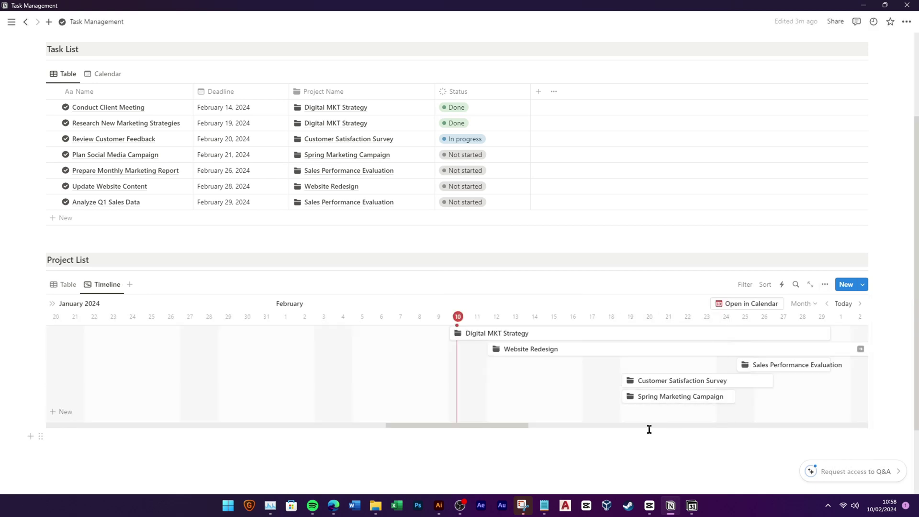
click(825, 284)
click(794, 363)
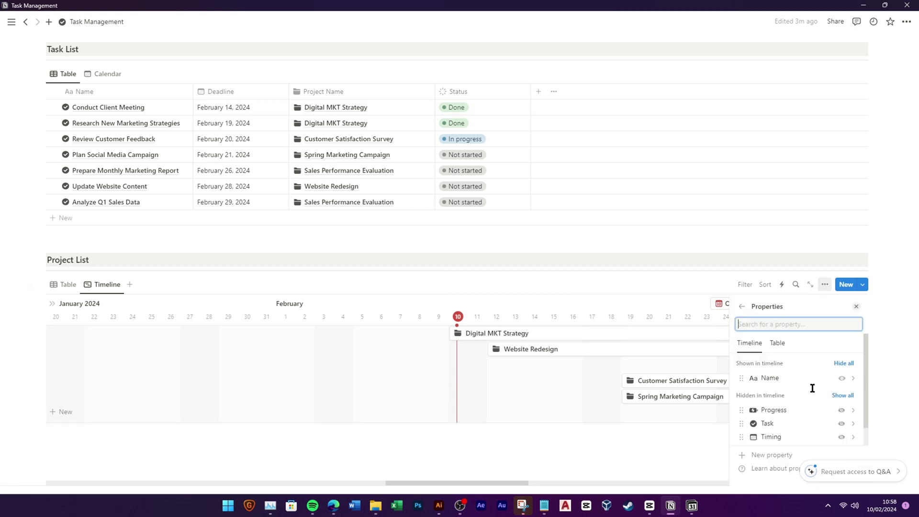
click(841, 409)
Step: Delete an accidental empty Task List row, then open Notion Calendar's Notion database picker
click(633, 224)
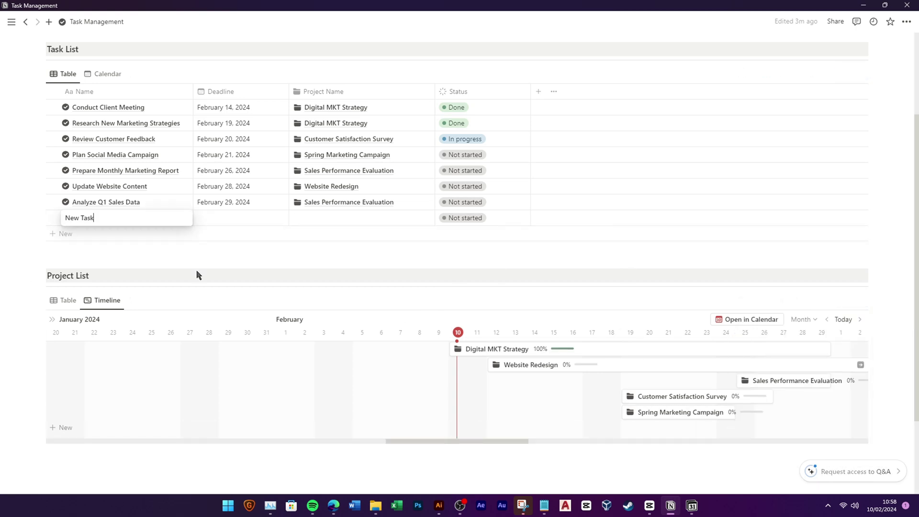
click(41, 217)
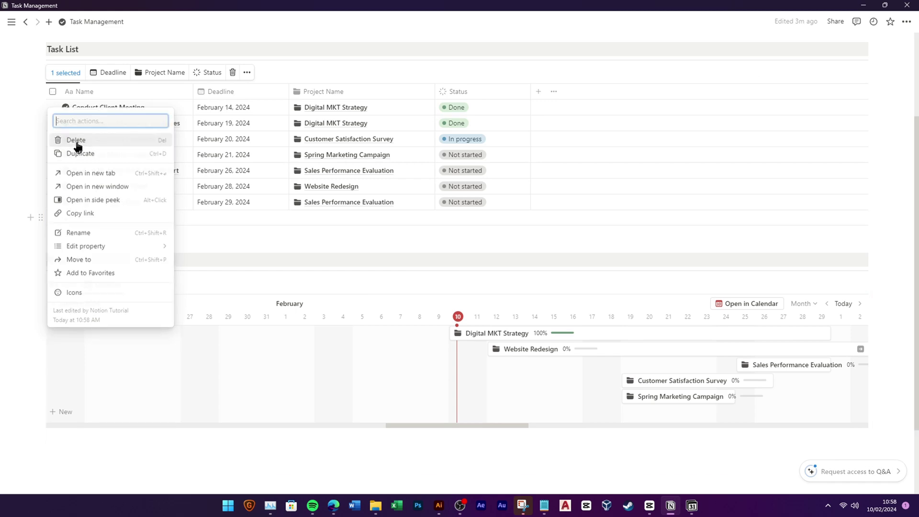
click(75, 140)
scroll(302, 293, down, 2)
scroll(253, 267, up, 2)
scroll(113, 207, up, 3)
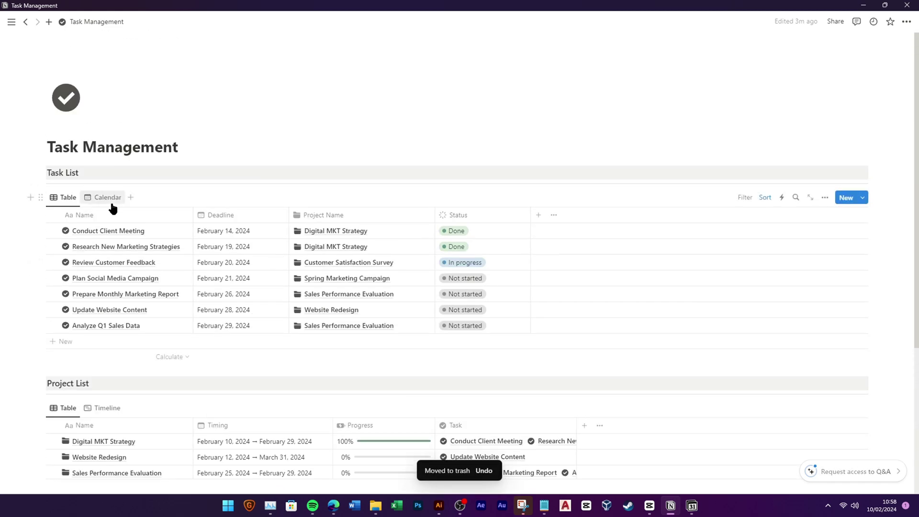
click(107, 198)
click(76, 196)
scroll(76, 199, down, 3)
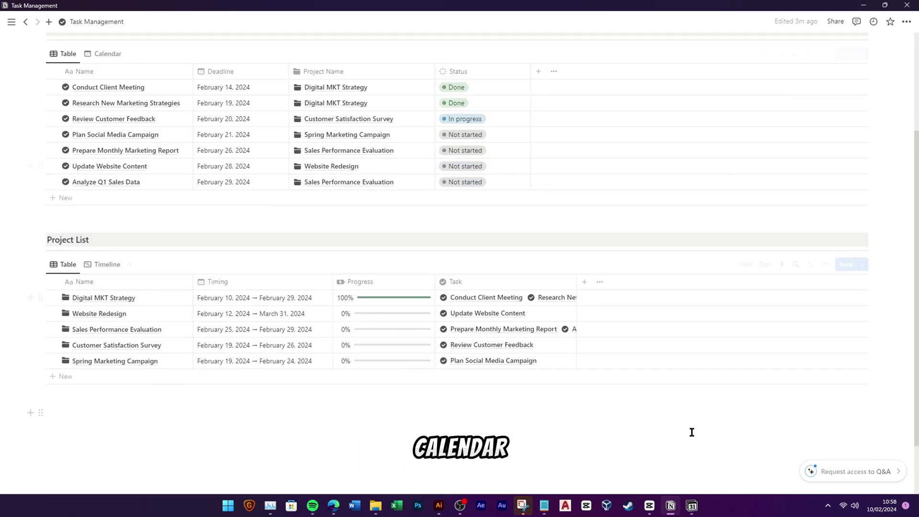
click(692, 506)
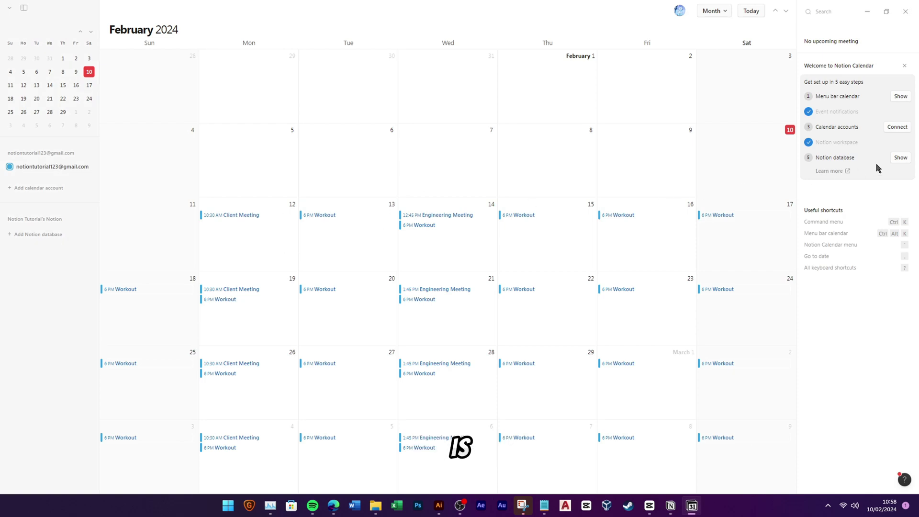
click(902, 158)
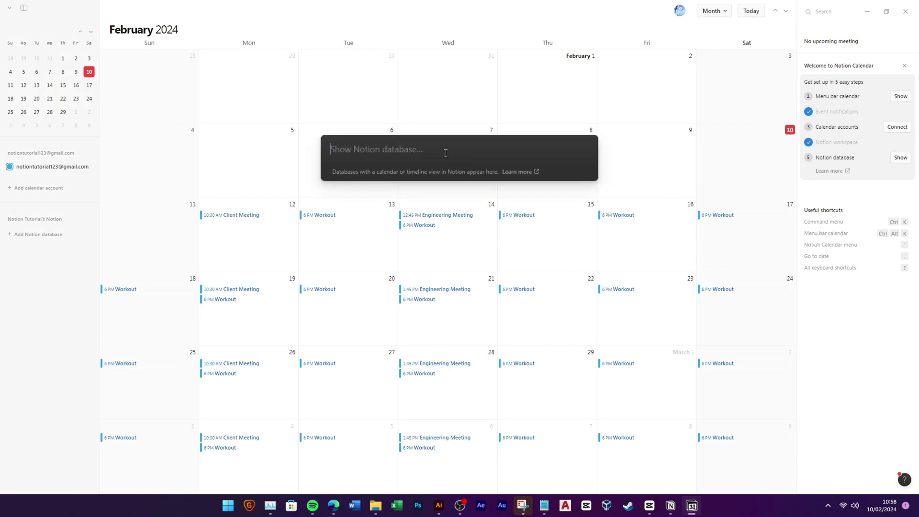
Step: Add the Task database found by searching 'task' and colour its calendar red
text(task)
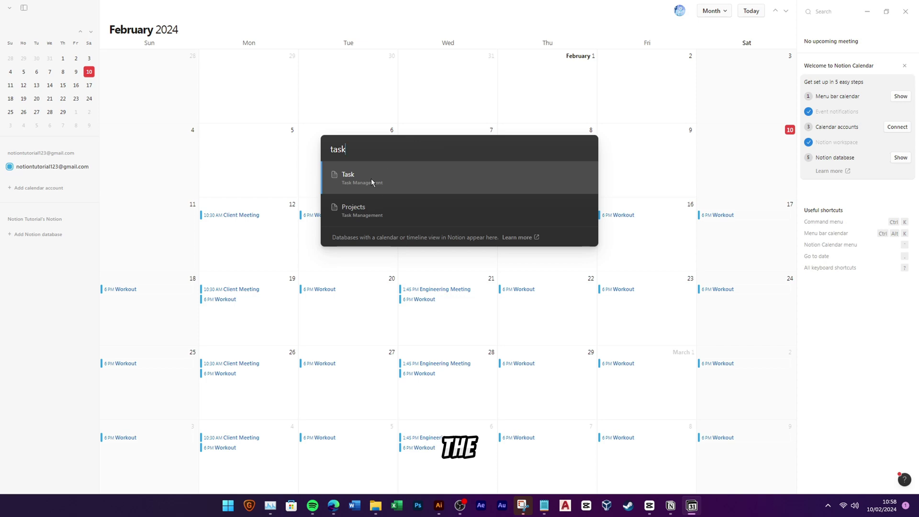
click(378, 178)
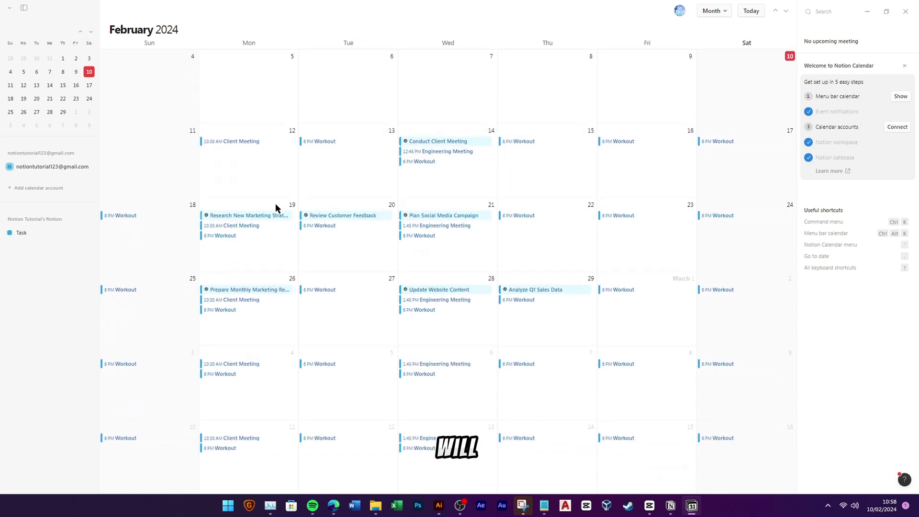
click(20, 233)
right_click(19, 233)
click(57, 291)
key(Escape)
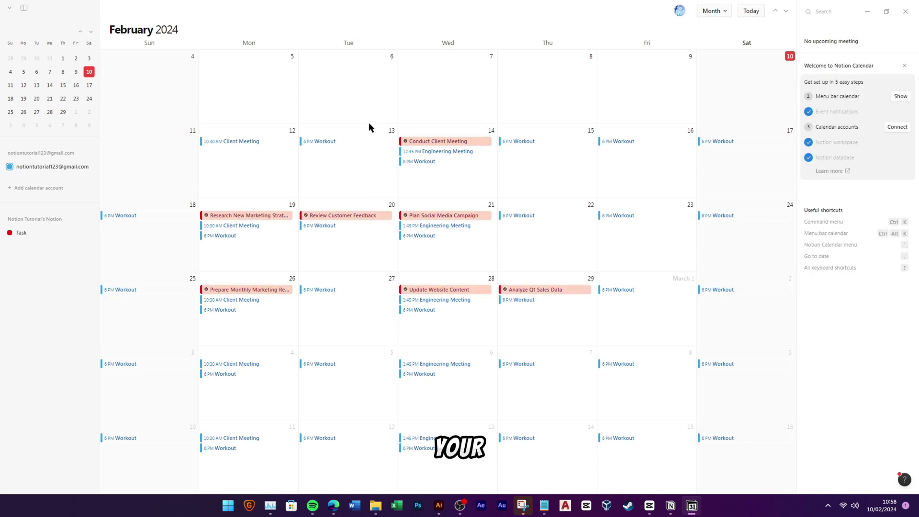
scroll(482, 265, up, 2)
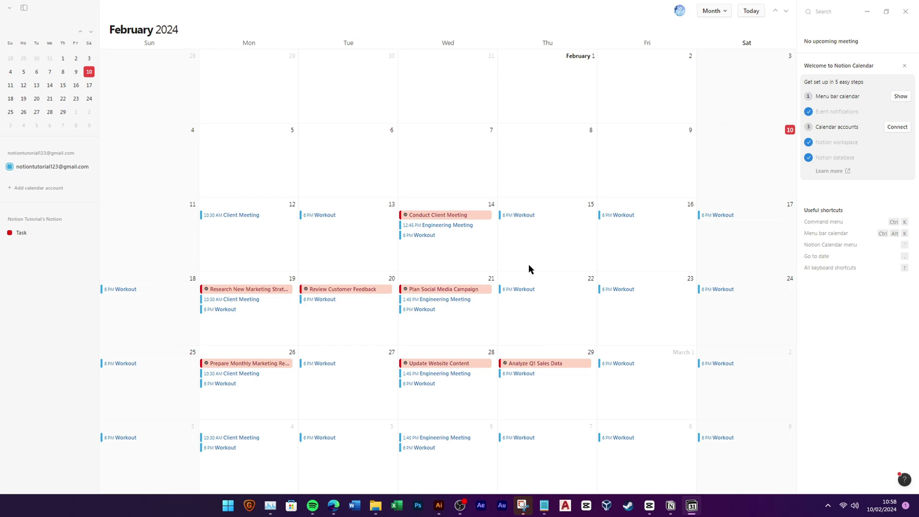
scroll(545, 251, up, 2)
scroll(625, 263, down, 2)
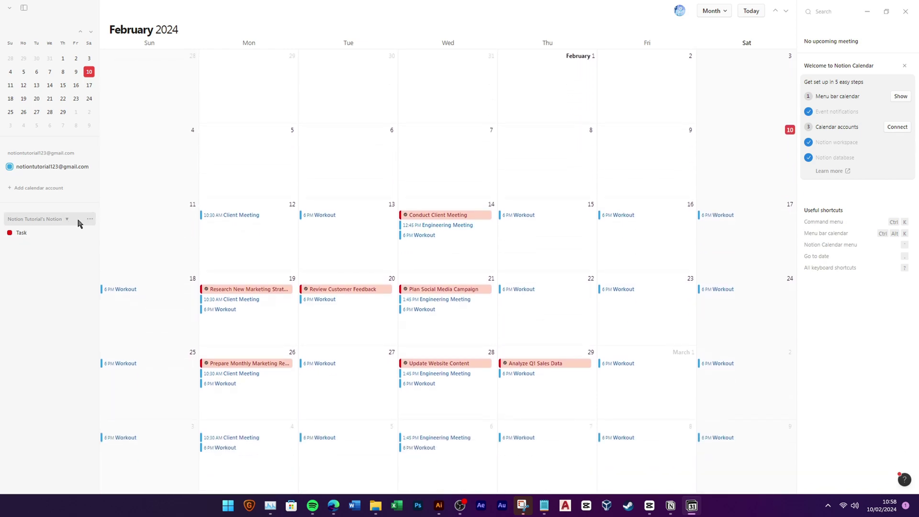
Step: Add the Projects database from the workspace menu by searching 'project'
click(90, 220)
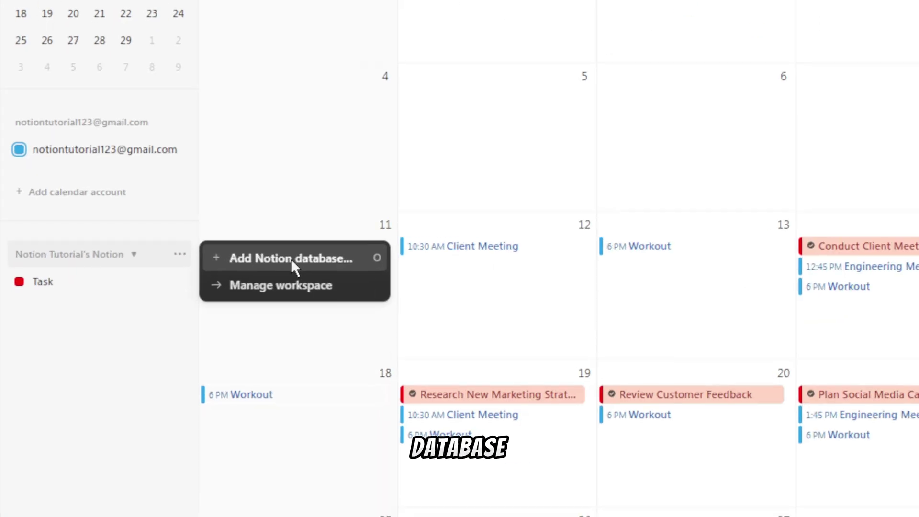
click(291, 259)
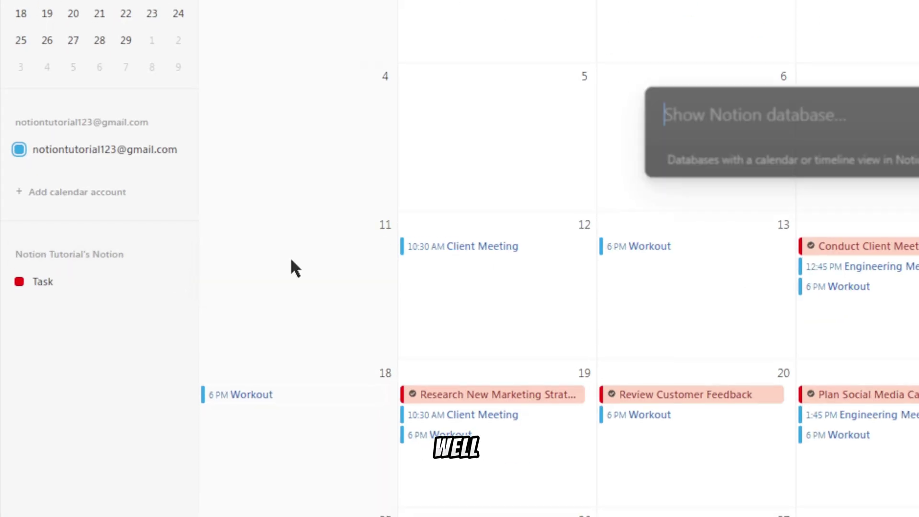
text(project)
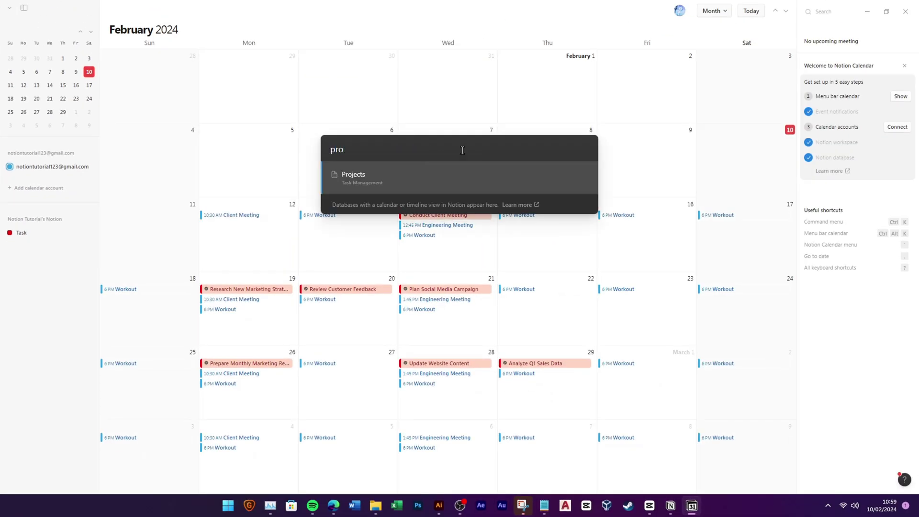
click(415, 184)
scroll(282, 221, down, 1)
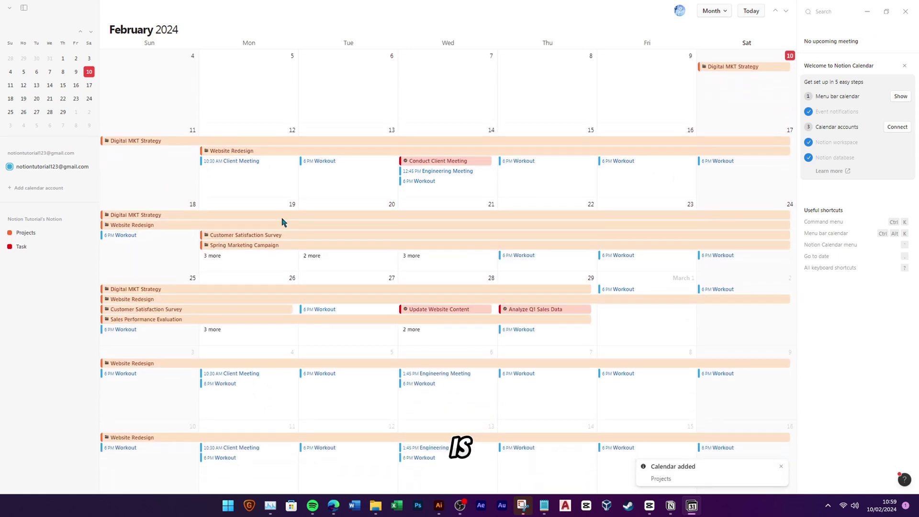
Step: Colour the Projects calendar green and check the Digital MKT Strategy and Conduct Client Meeting details
click(10, 233)
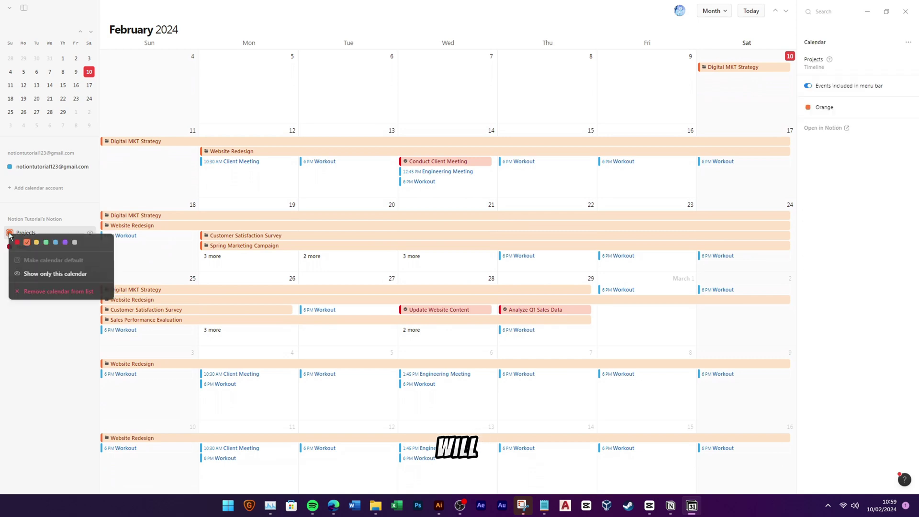
click(47, 242)
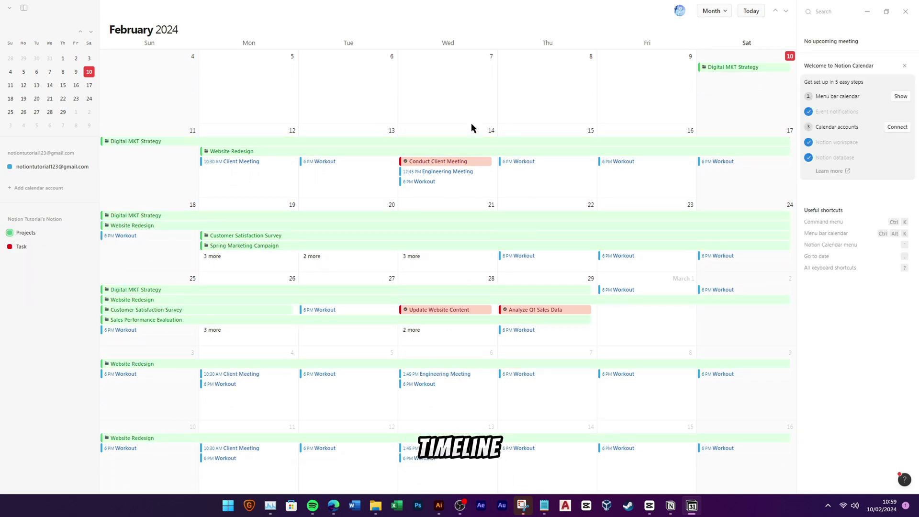
click(324, 143)
scroll(526, 219, up, 3)
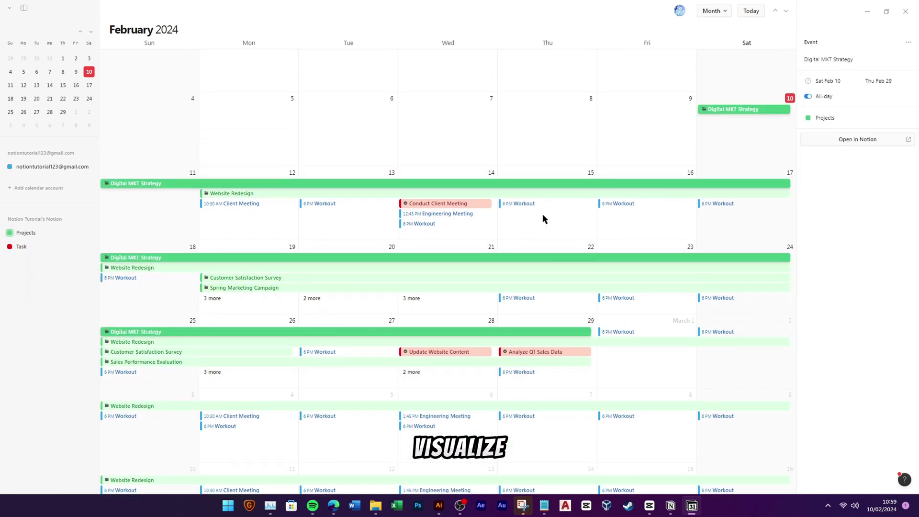
scroll(478, 240, down, 3)
click(445, 161)
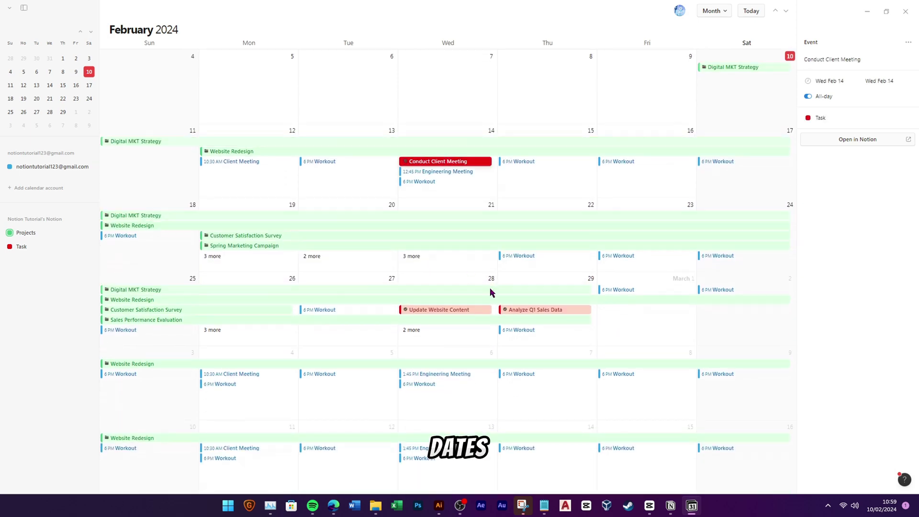
Step: Drag Conduct Client Meeting from February 14 to February 15 and check the Task Management page
scroll(447, 238, up, 2)
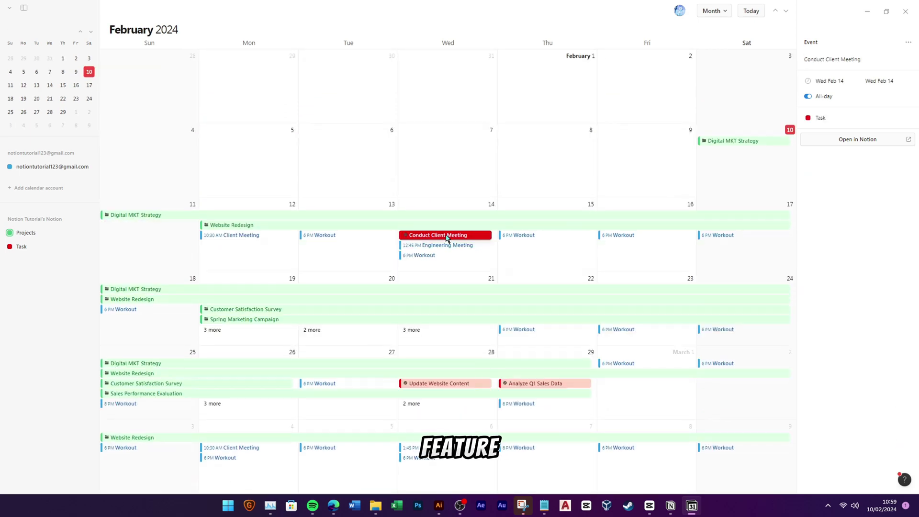
drag(448, 238, 553, 225)
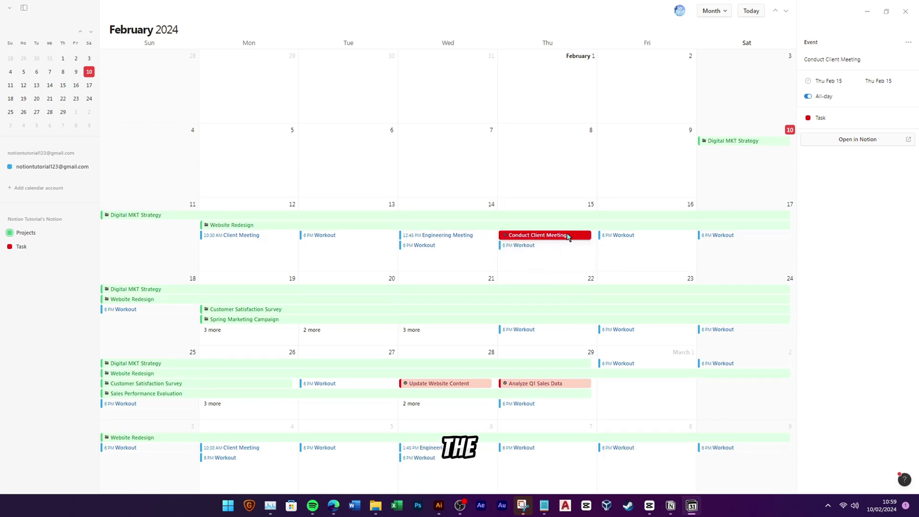
click(670, 506)
scroll(301, 214, up, 1)
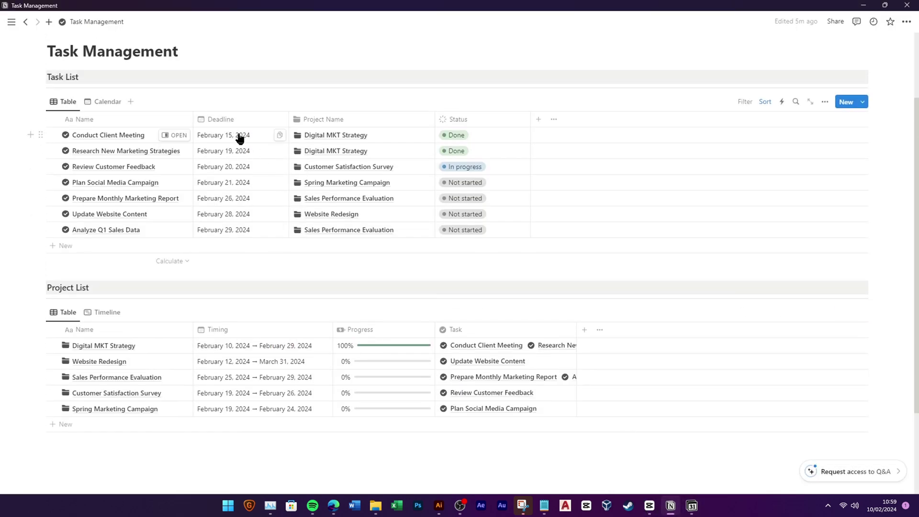
Step: Move Conduct Client Meeting from February 15 to Monday, February 12, and confirm the synced Notion deadline
click(864, 5)
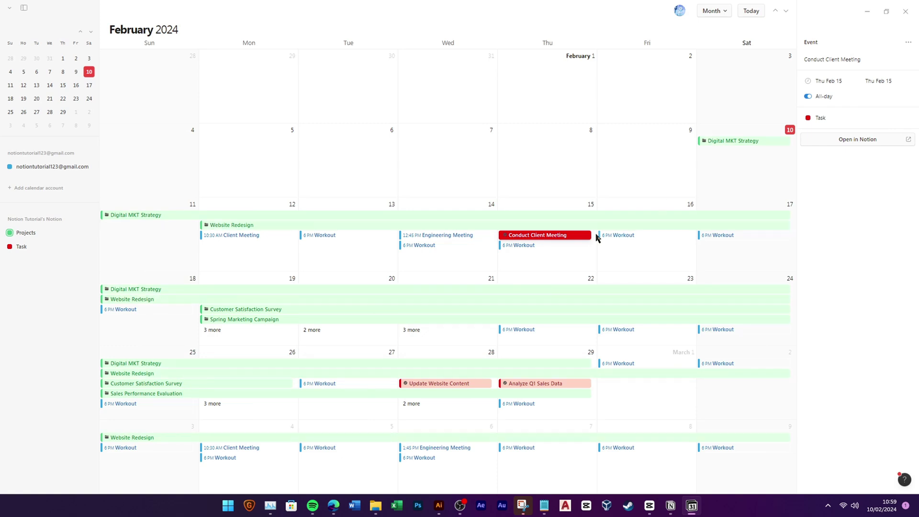
drag(561, 239, 279, 242)
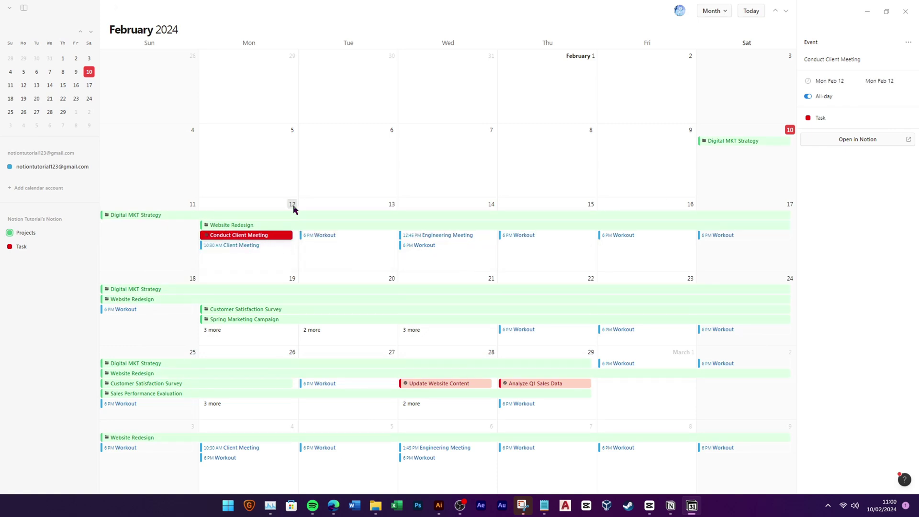
click(670, 505)
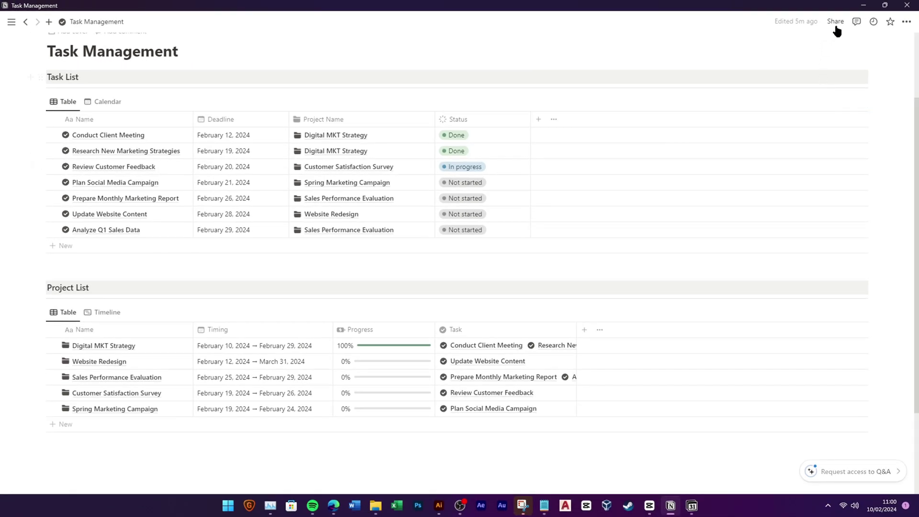
click(848, 12)
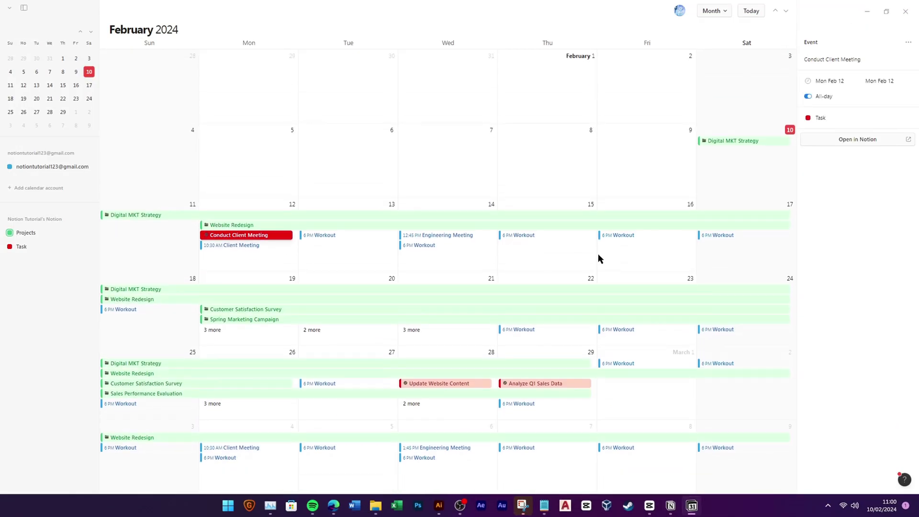
Step: Open Conduct Client Meeting in Notion, set its Deadline to February 14, 2024, and close the page
click(861, 140)
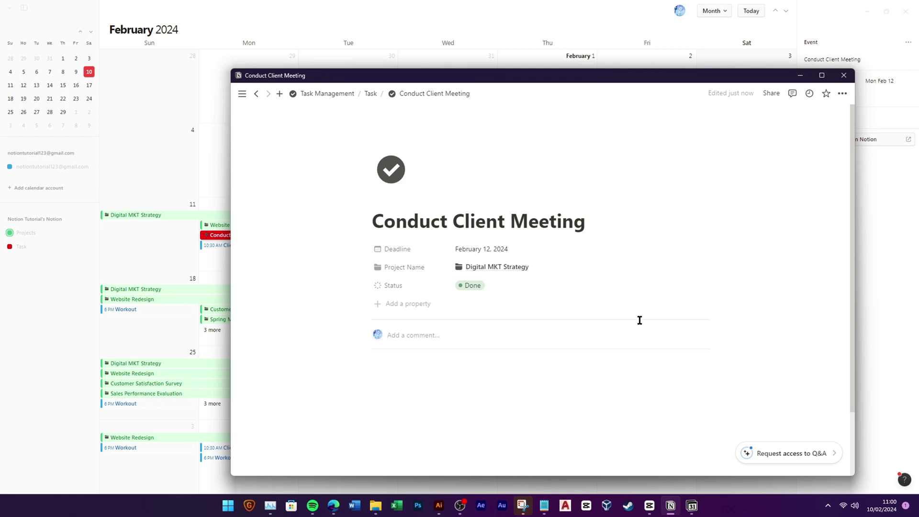
click(507, 255)
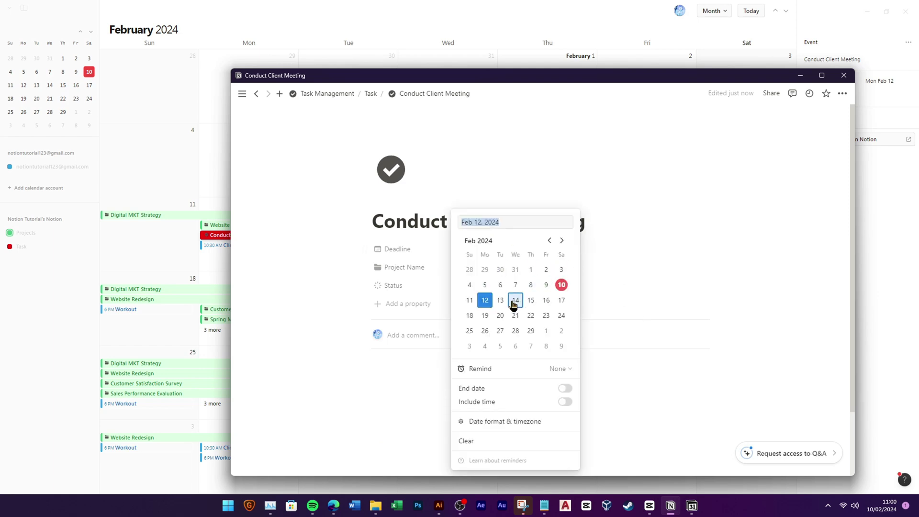
click(516, 300)
click(743, 175)
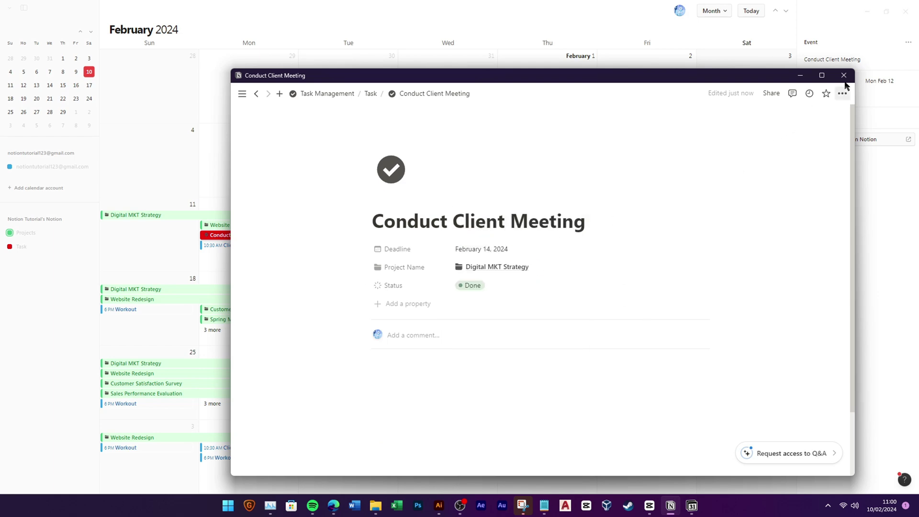
click(843, 75)
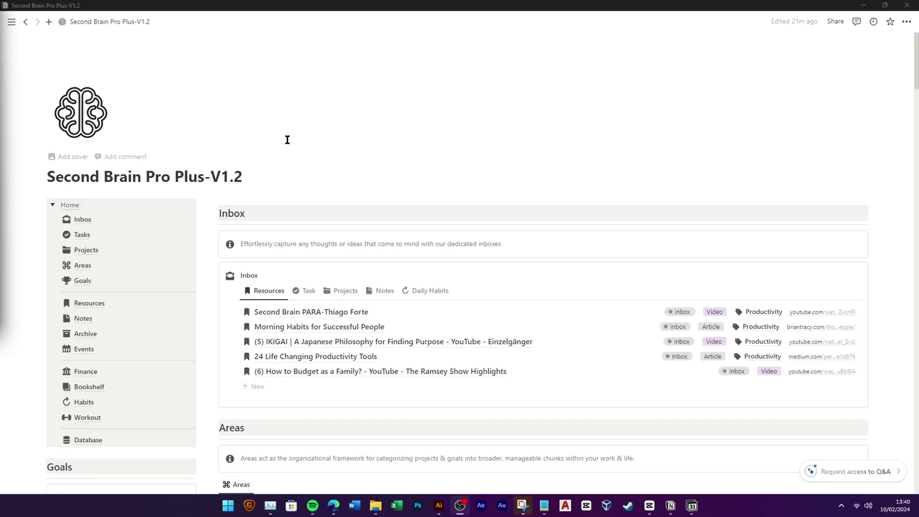
Step: Go to the Database page and open Tasks-SB-YT under Second Brain Database
scroll(540, 144, down, 5)
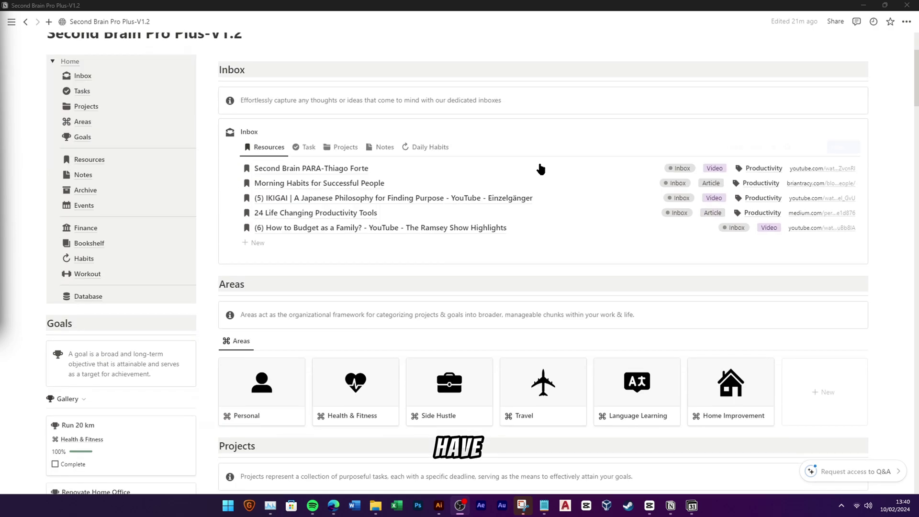
scroll(575, 244, down, 2)
scroll(660, 221, up, 6)
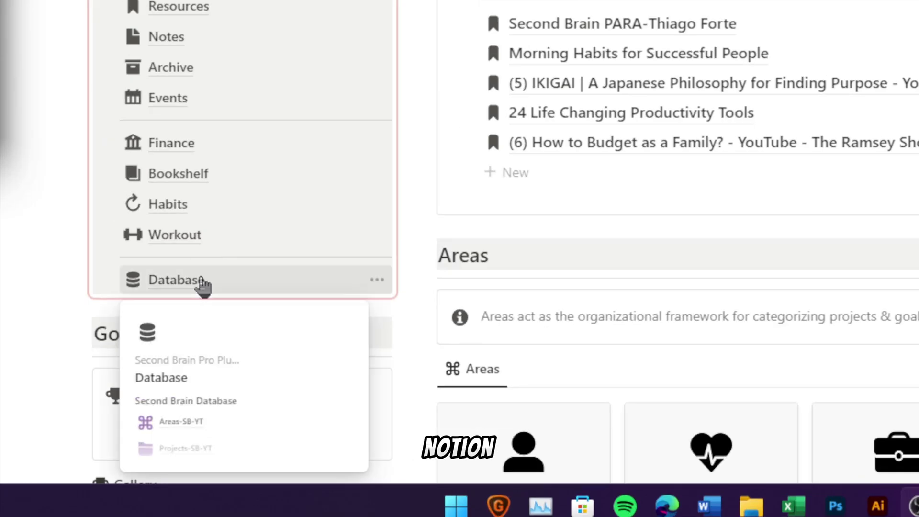
click(102, 392)
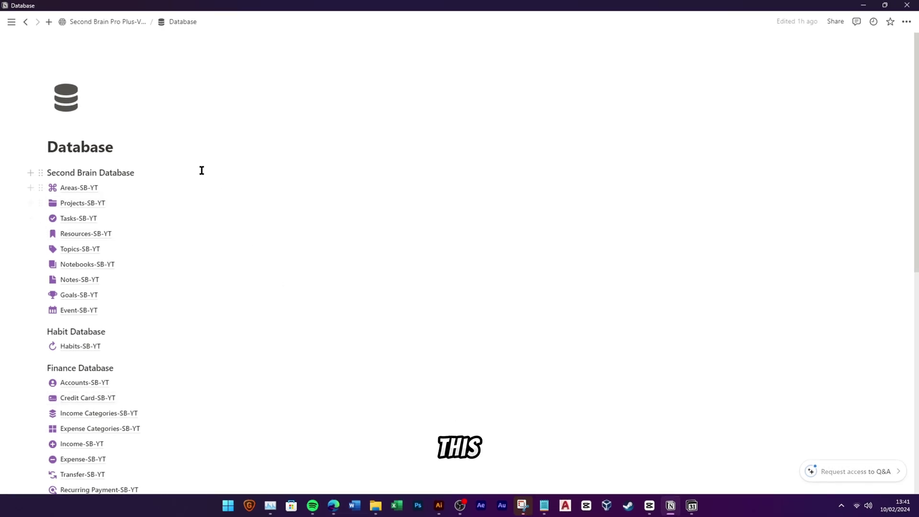
click(113, 220)
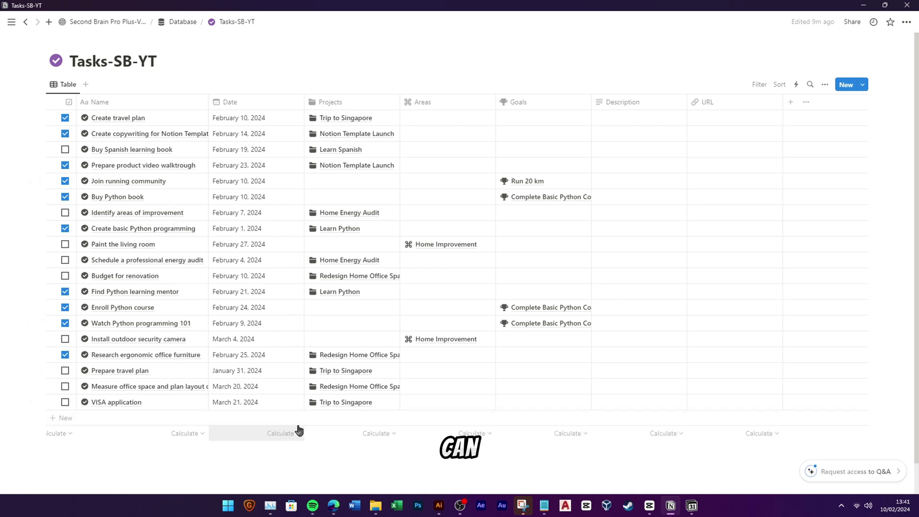
click(70, 87)
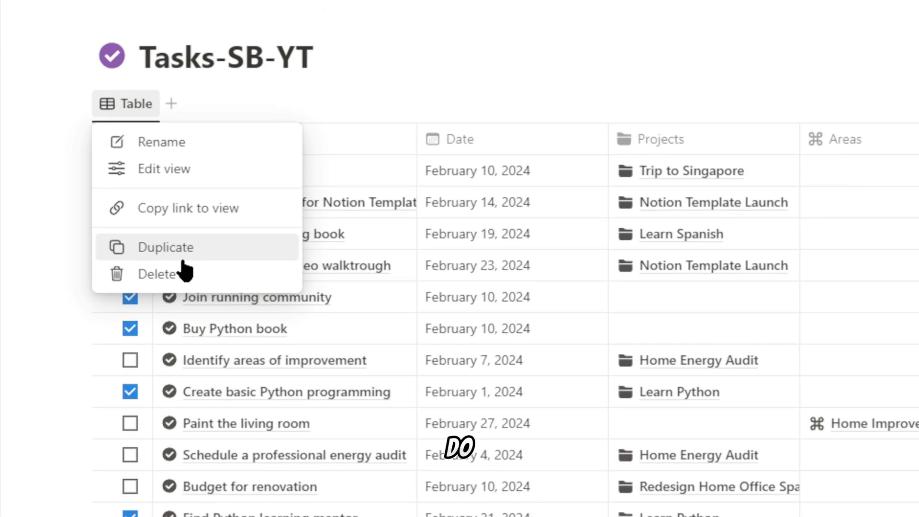
Step: Duplicate the Table view as 'Calendar' with Calendar layout and pages opening in Side peek
click(91, 158)
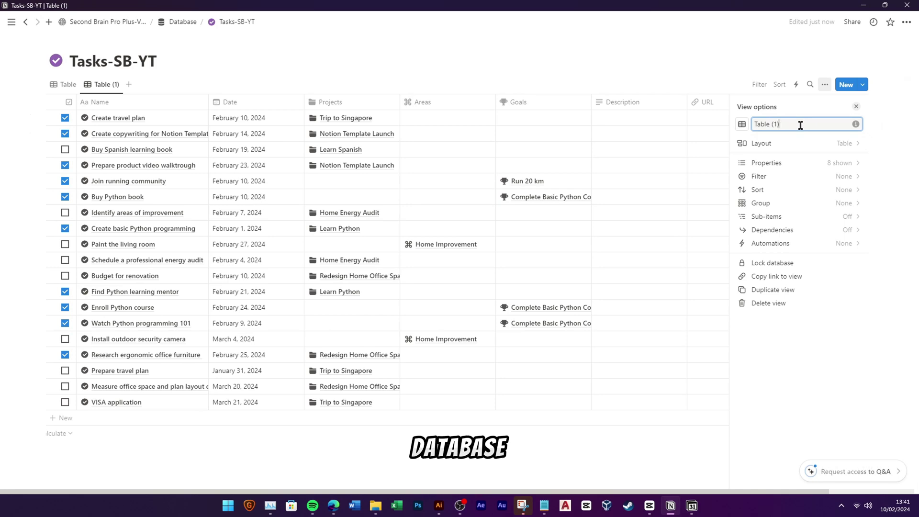
triple_click(800, 125)
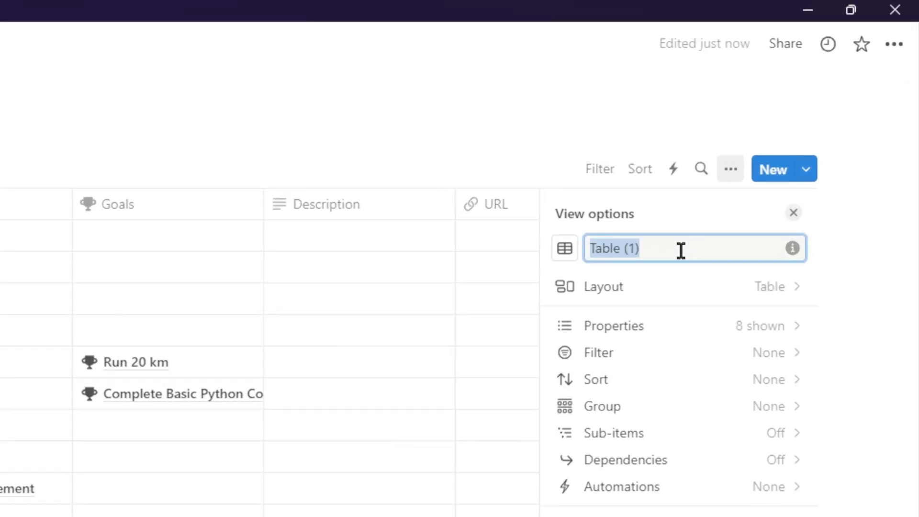
text(Calendar)
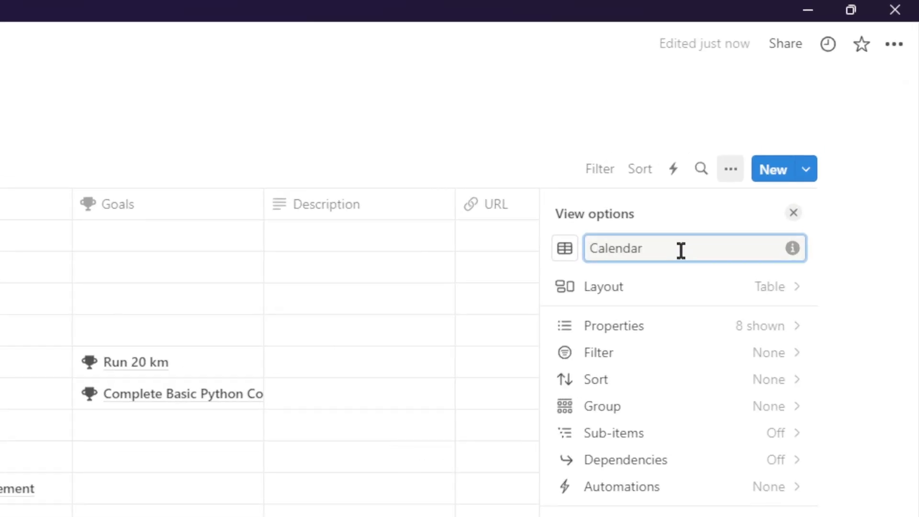
click(715, 300)
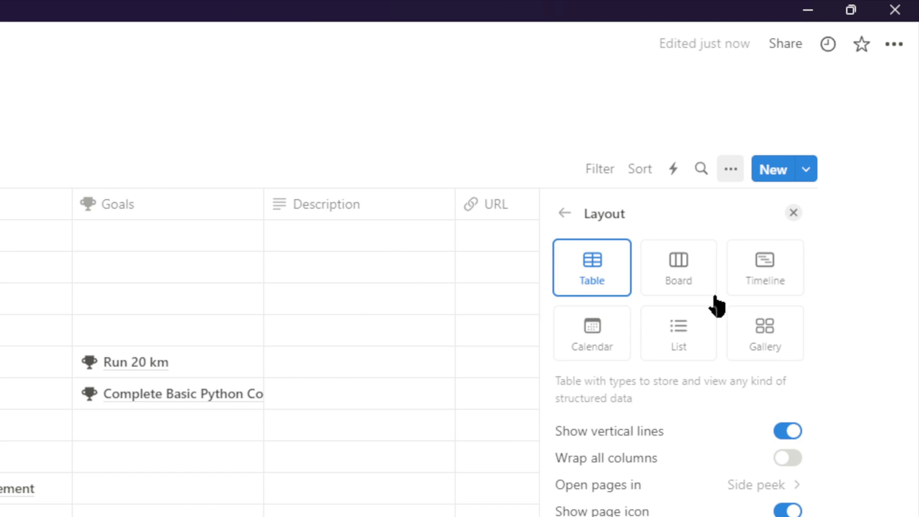
click(594, 348)
click(737, 467)
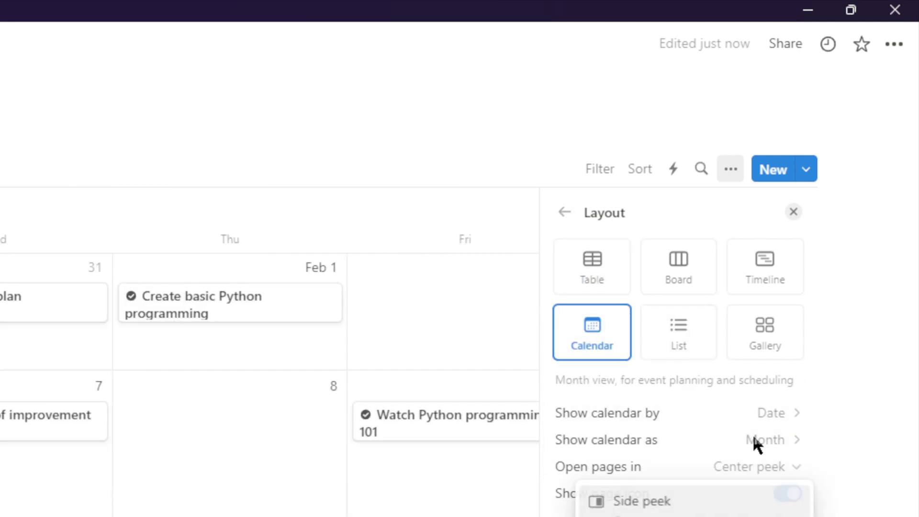
click(692, 261)
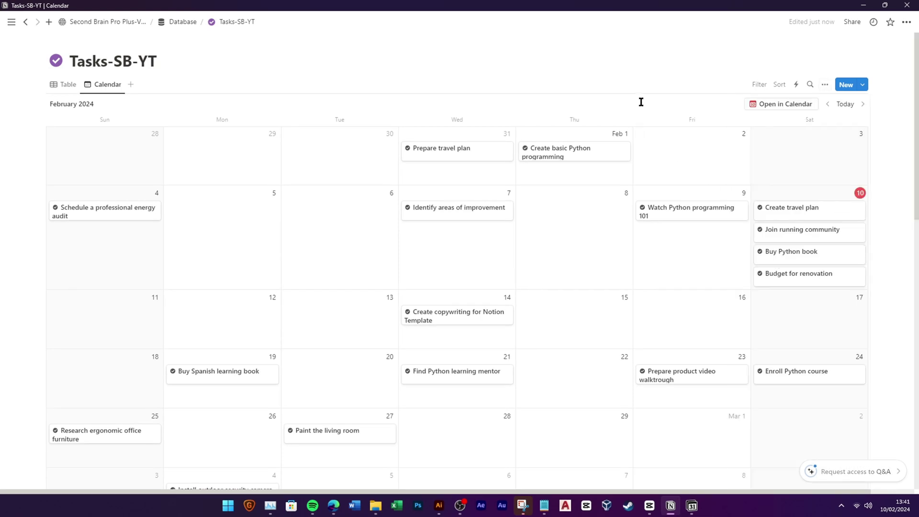
Step: Show the Complete property on calendar cards and move Budget for renovation from February 10 to 17
click(825, 85)
click(839, 160)
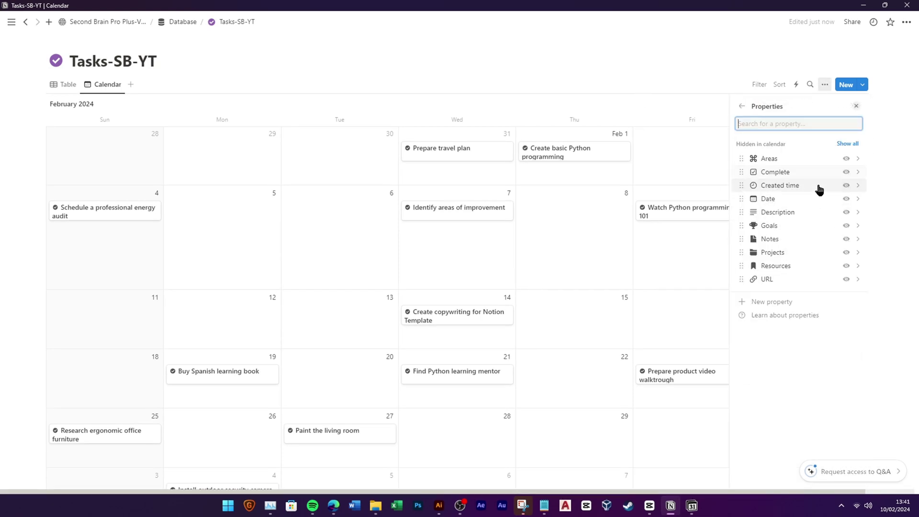
click(846, 172)
click(422, 188)
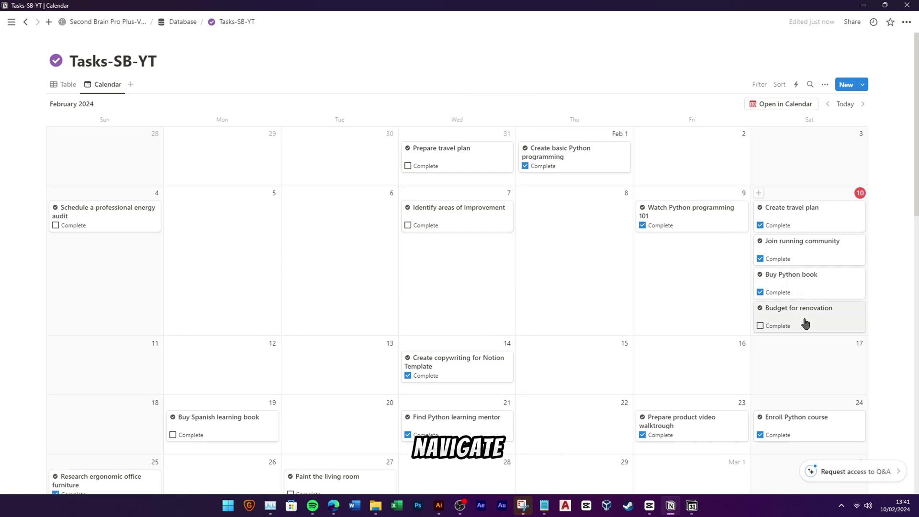
drag(805, 324, 812, 378)
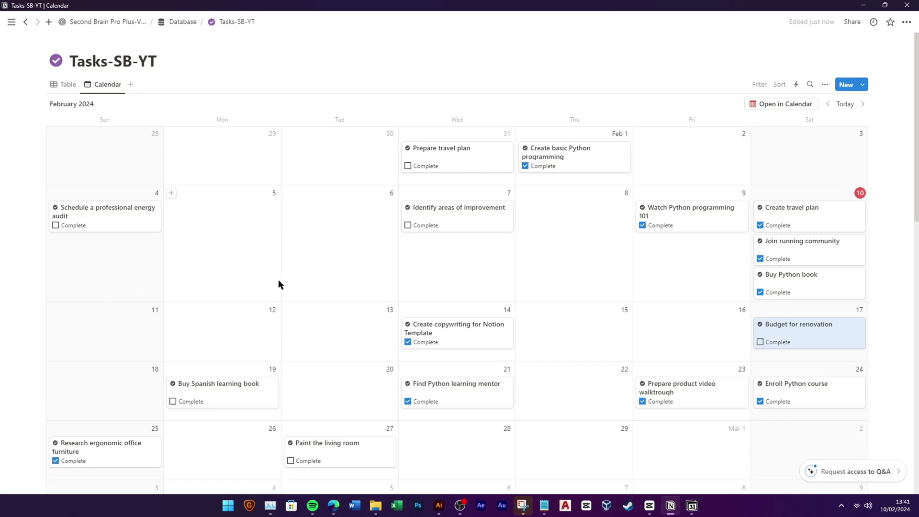
Step: In Notion Calendar, search 'task' among Notion databases and add Tasks-SB-YT to the February view
mouse_move(696, 503)
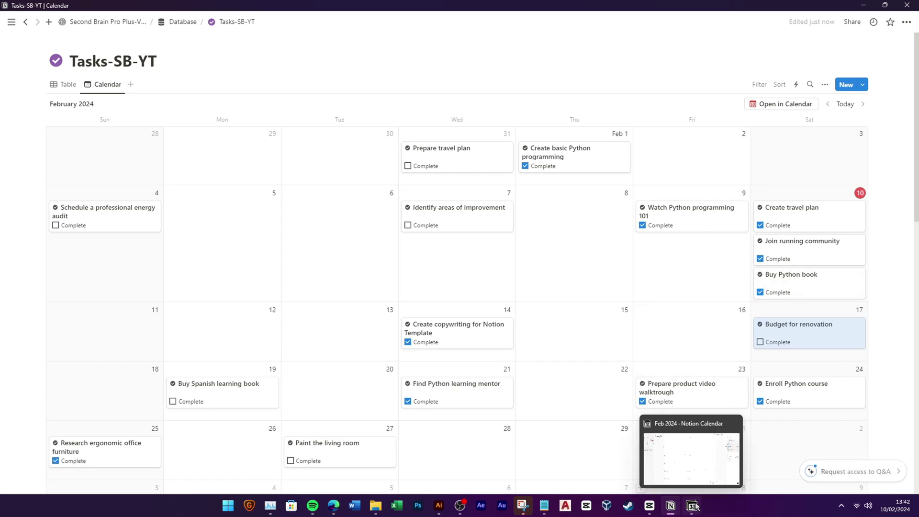
click(679, 450)
scroll(495, 335, up, 2)
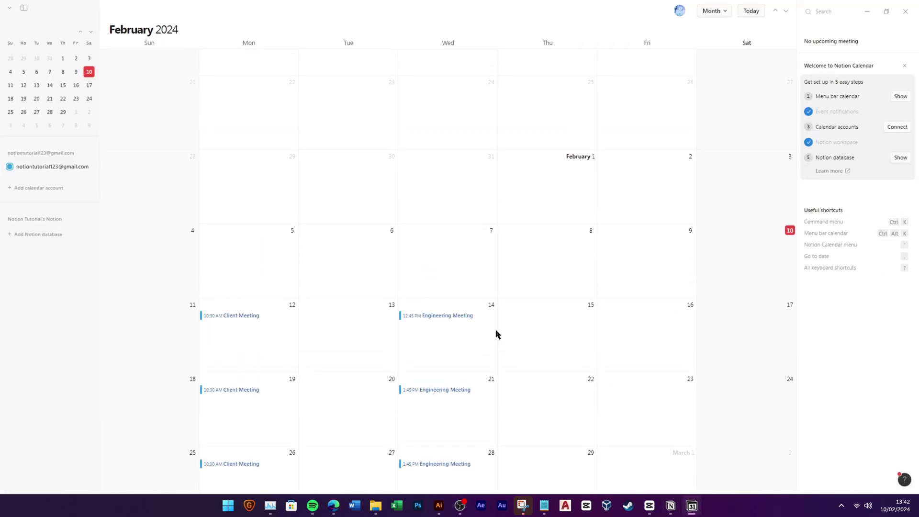
scroll(611, 314, down, 2)
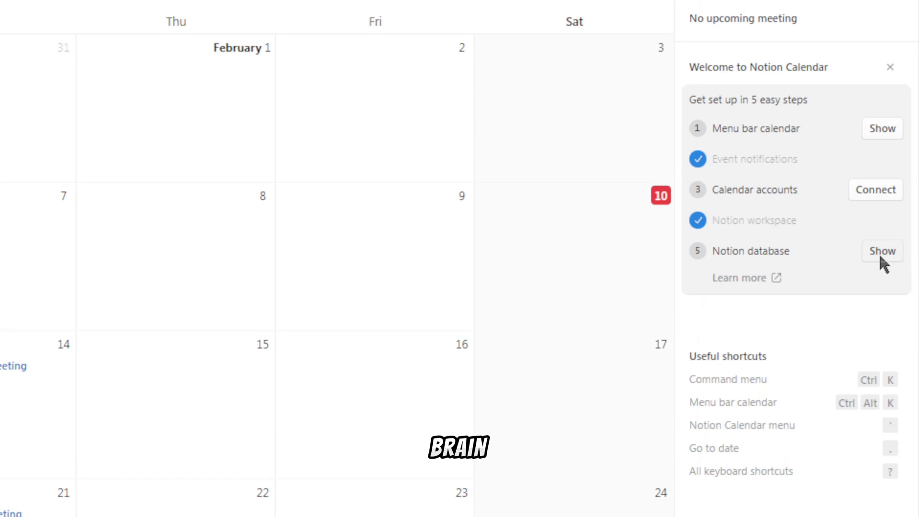
click(881, 257)
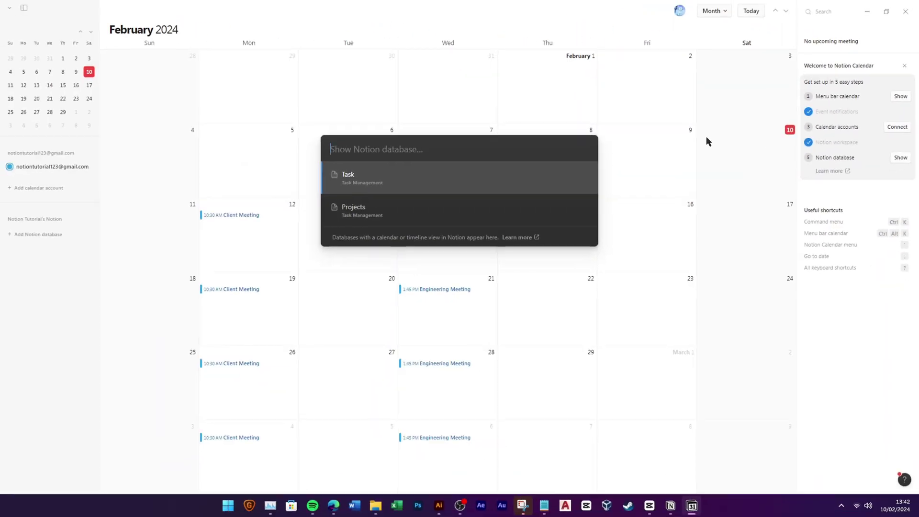
text(task)
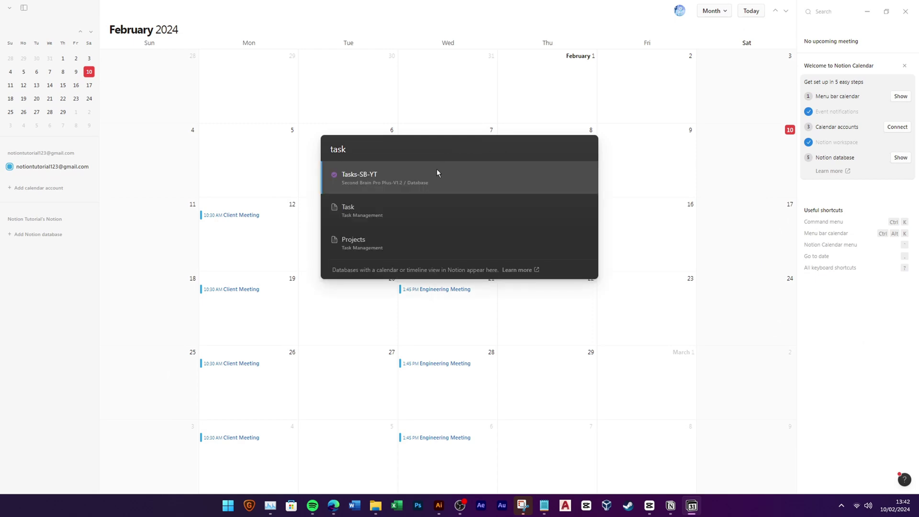
click(413, 178)
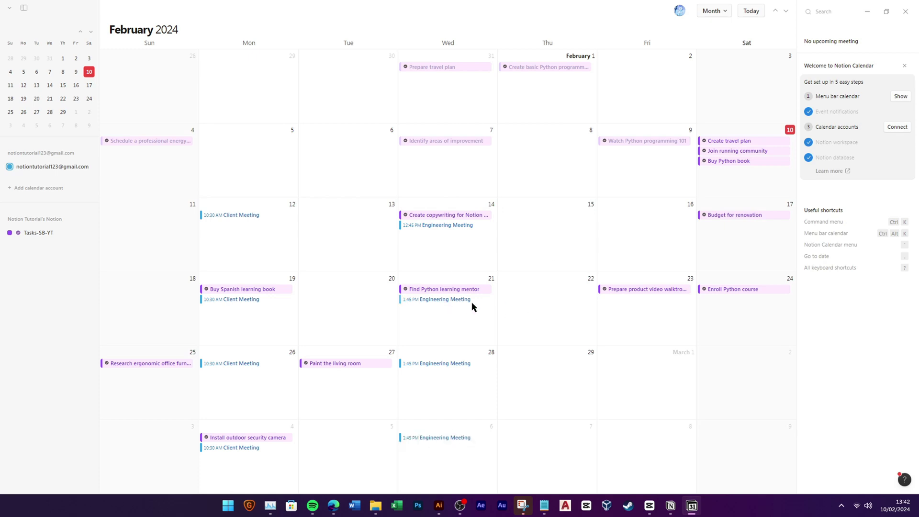
scroll(472, 303, up, 2)
scroll(471, 302, down, 2)
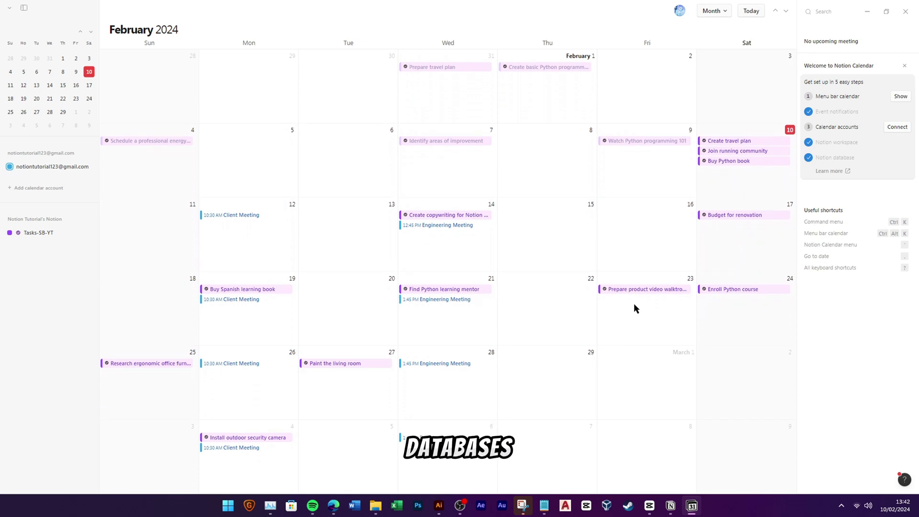
click(737, 291)
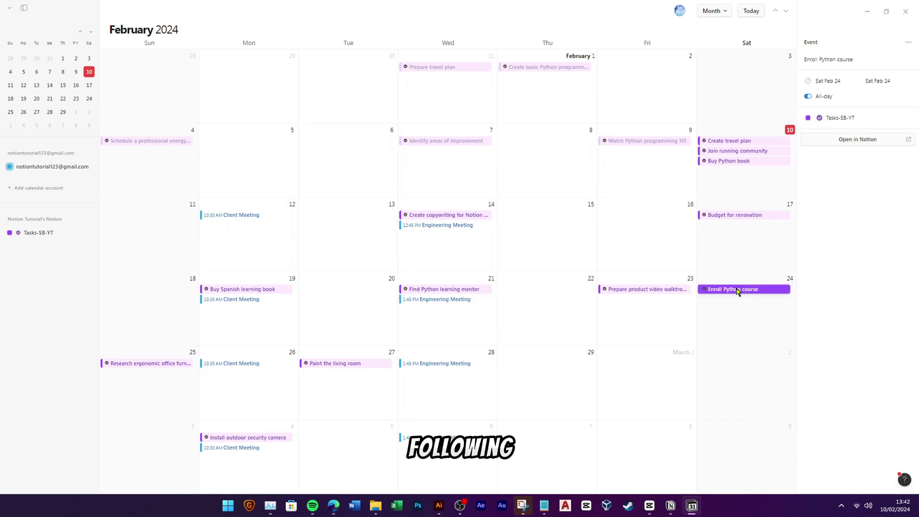
Step: Open the Prepare product video walktrough event on Friday, February 23
click(657, 290)
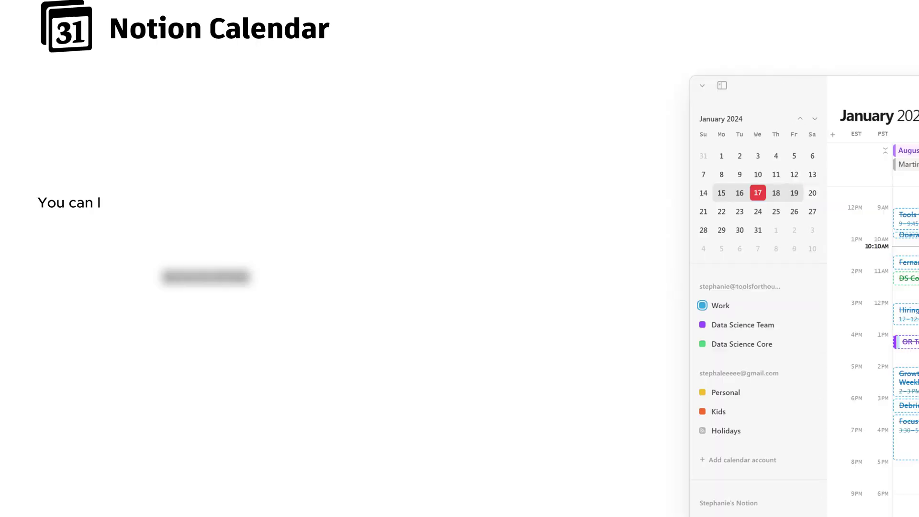